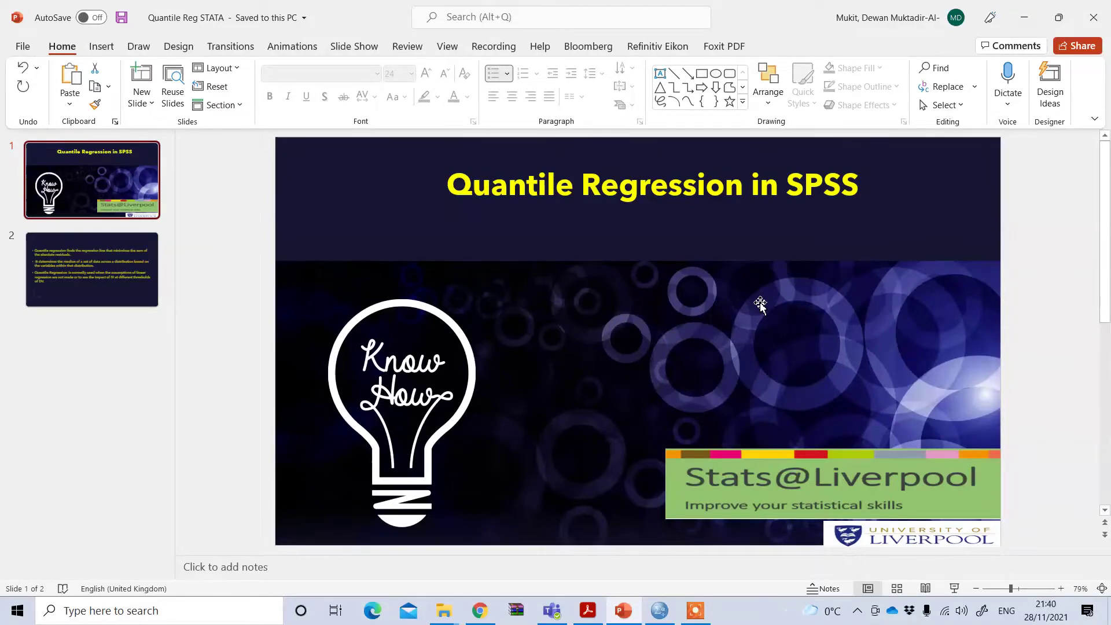
Switch from the introductory slides to SPSS Statistics and set up a linear regression with Profit as the dependent variable
scroll(578, 290, down, 1)
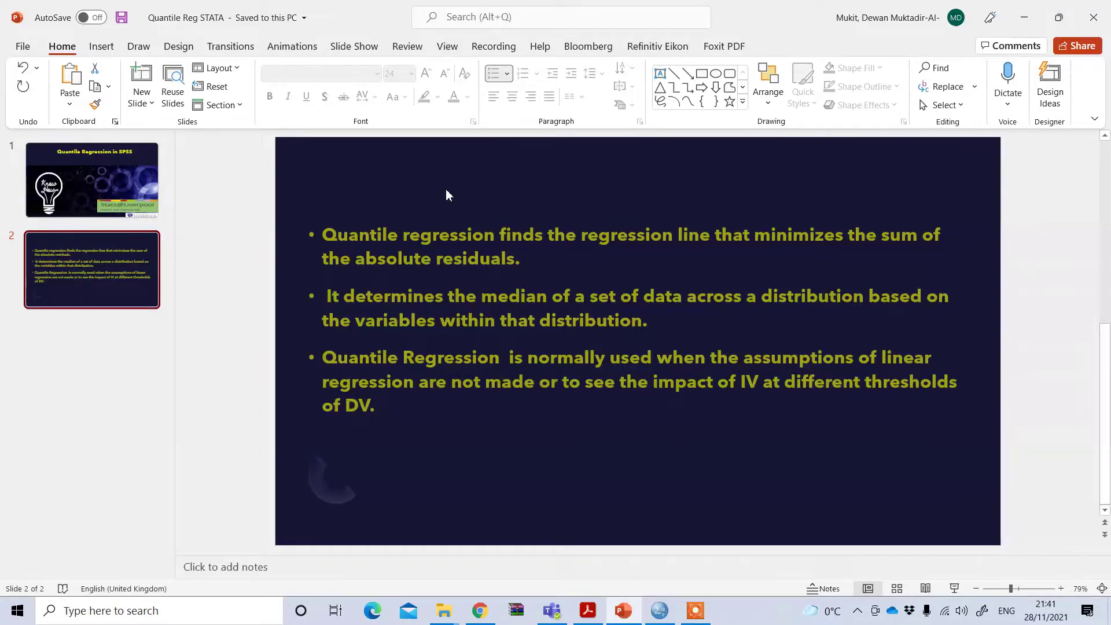
click(654, 611)
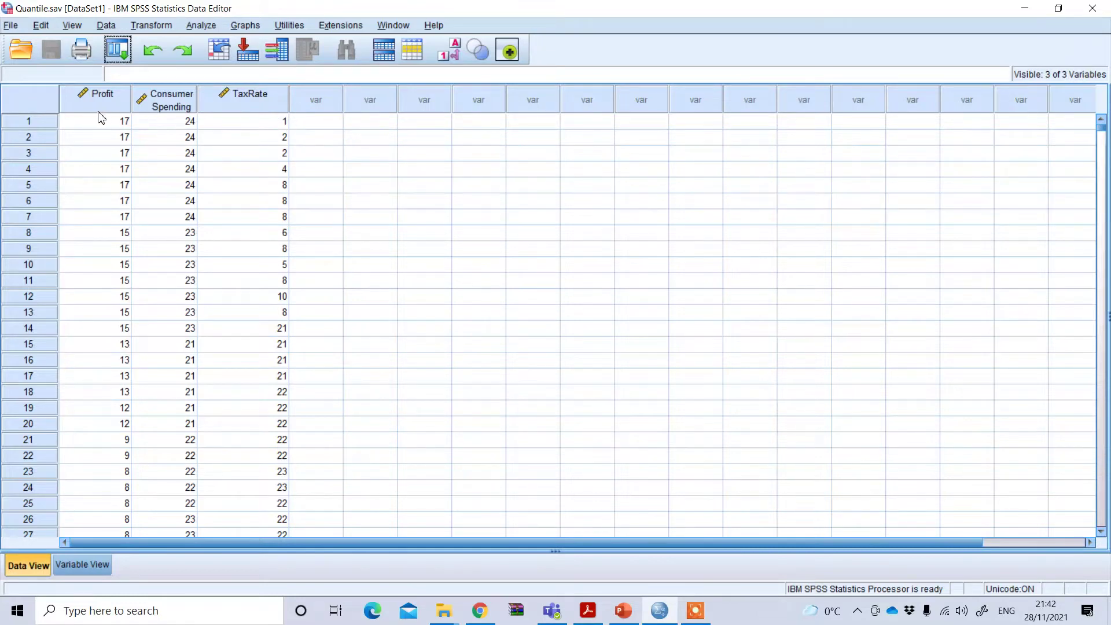
click(195, 27)
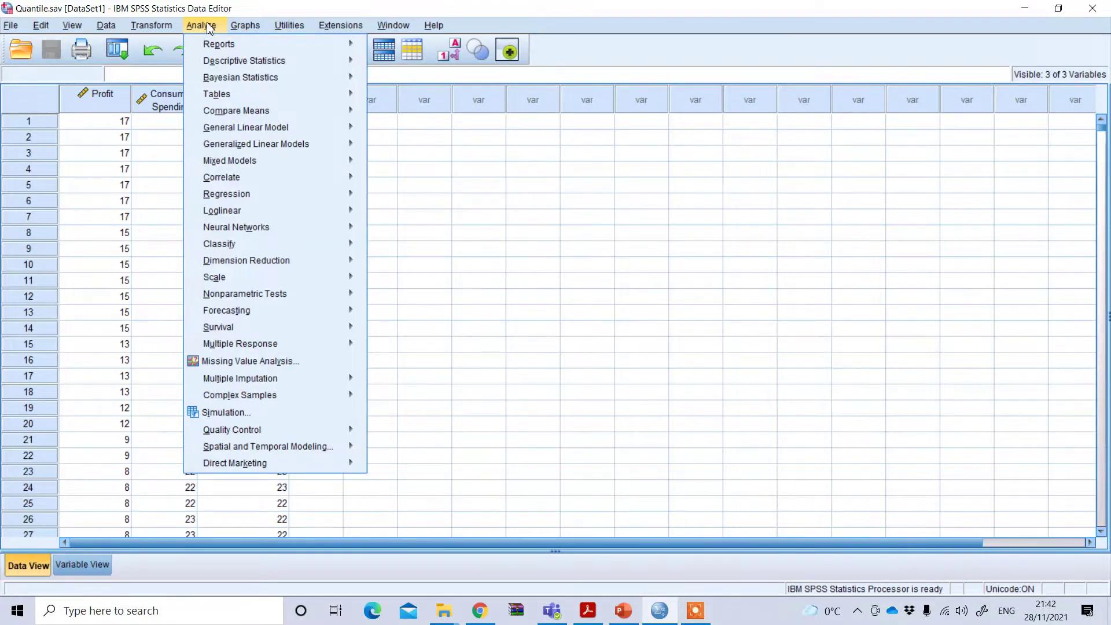
mouse_move(258, 193)
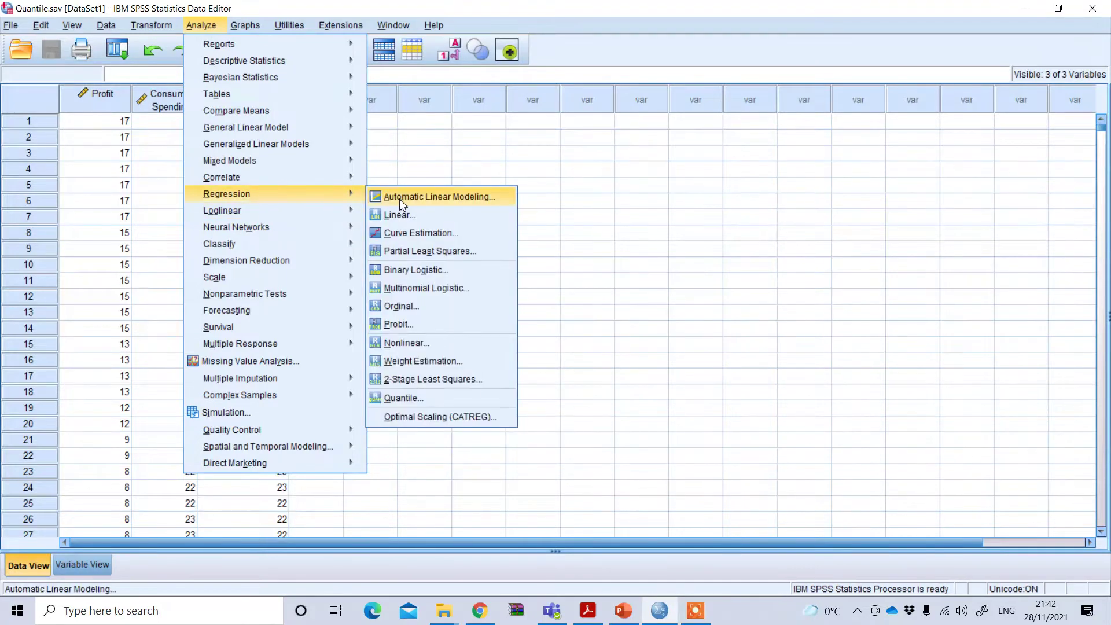
click(434, 223)
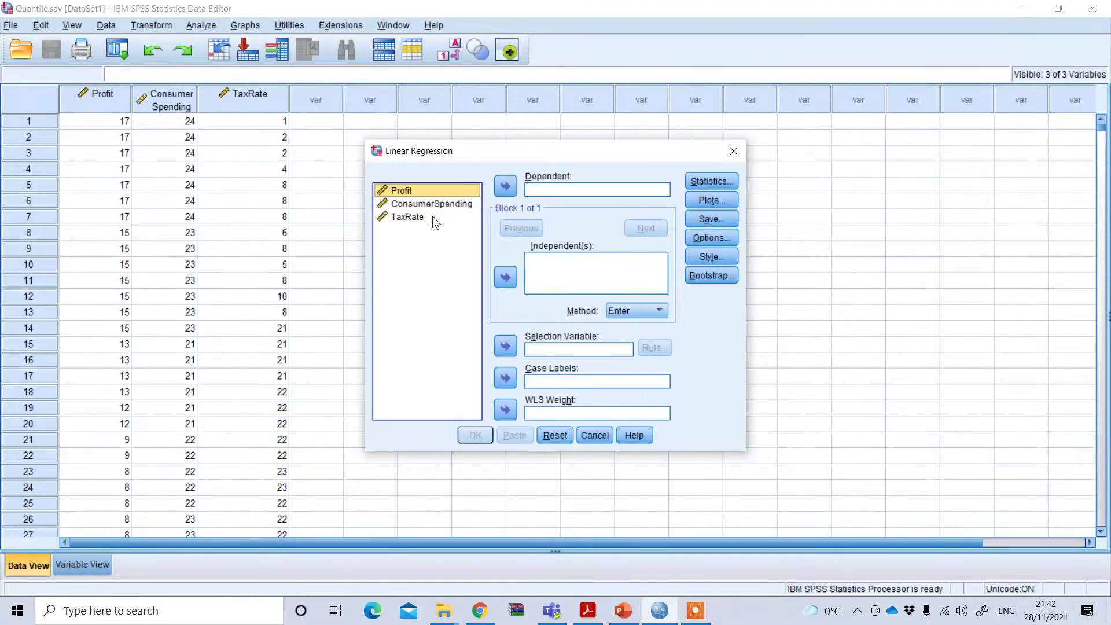
click(506, 189)
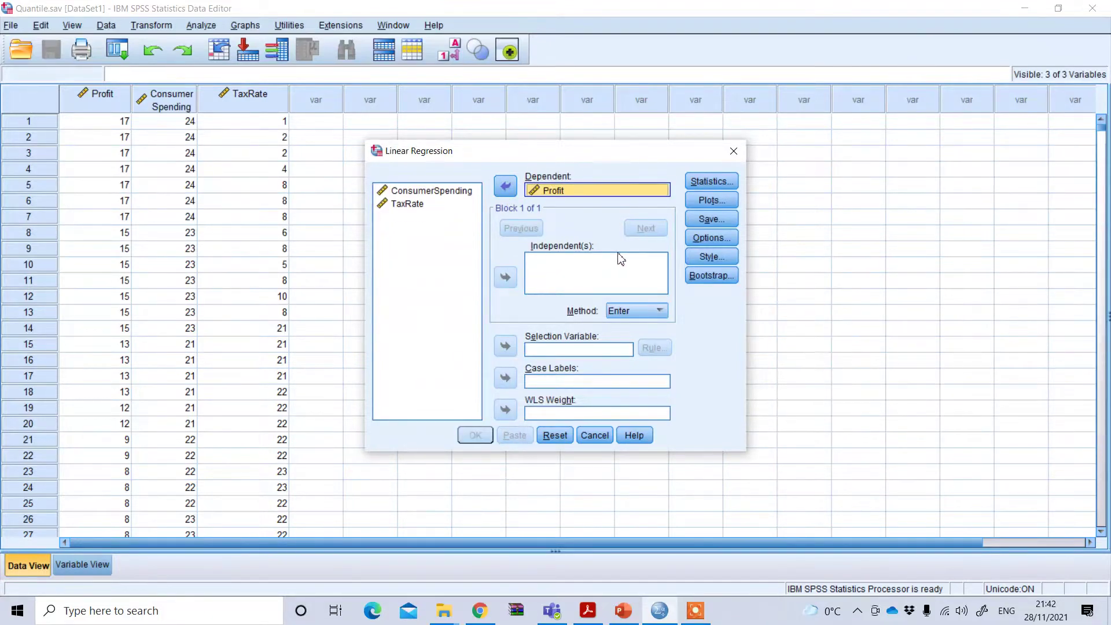
Add ConsumerSpending and TaxRate as independent variables and run the linear regression
click(430, 192)
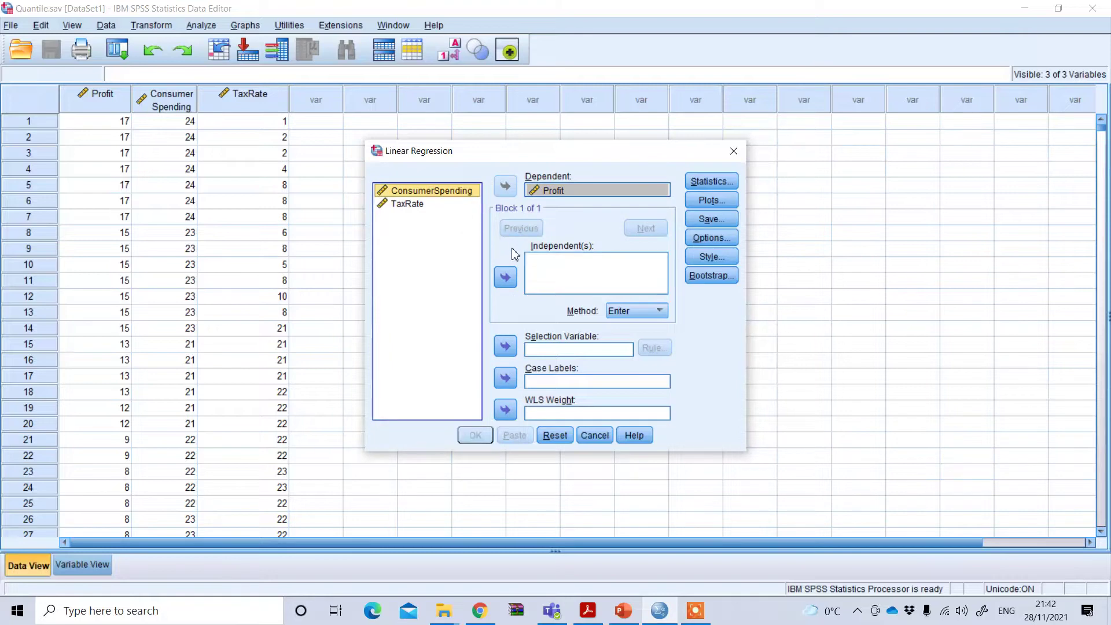
click(505, 278)
click(412, 206)
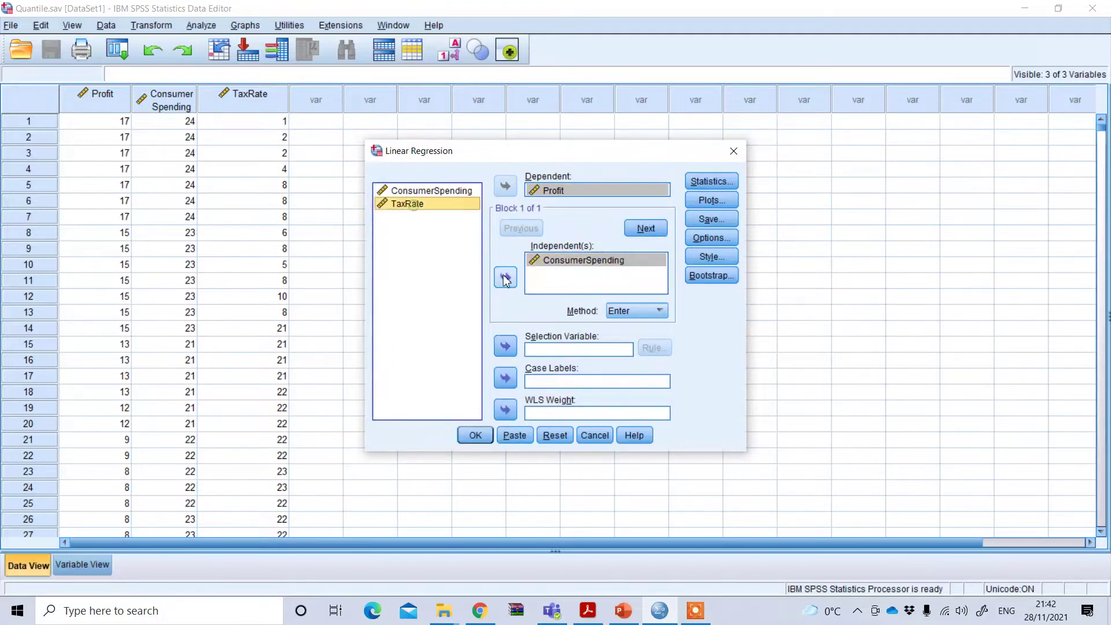
click(506, 276)
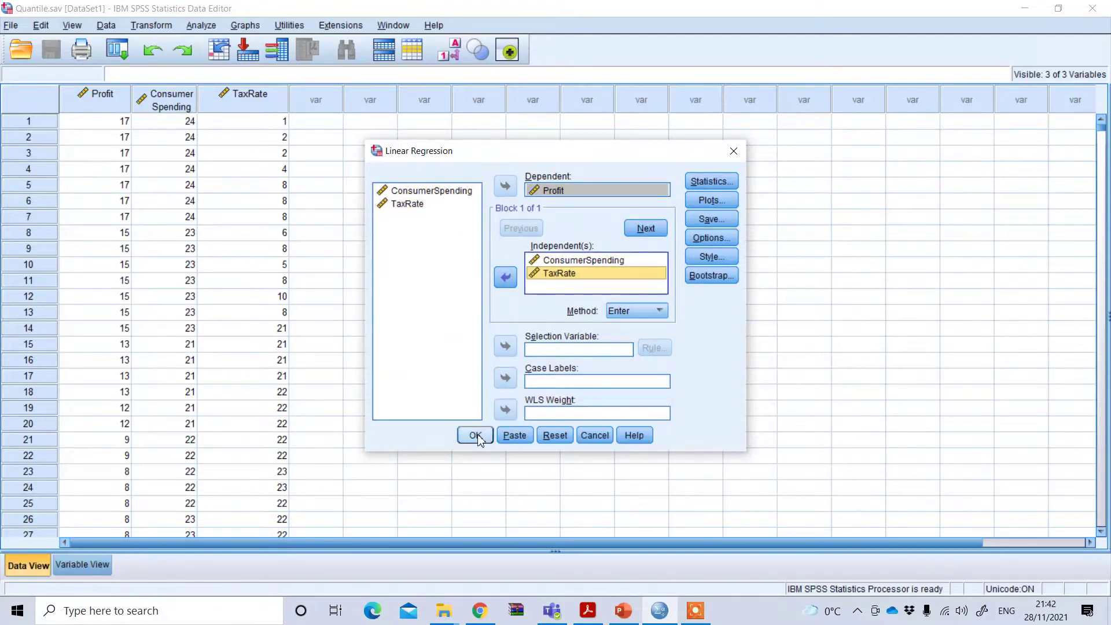
click(475, 435)
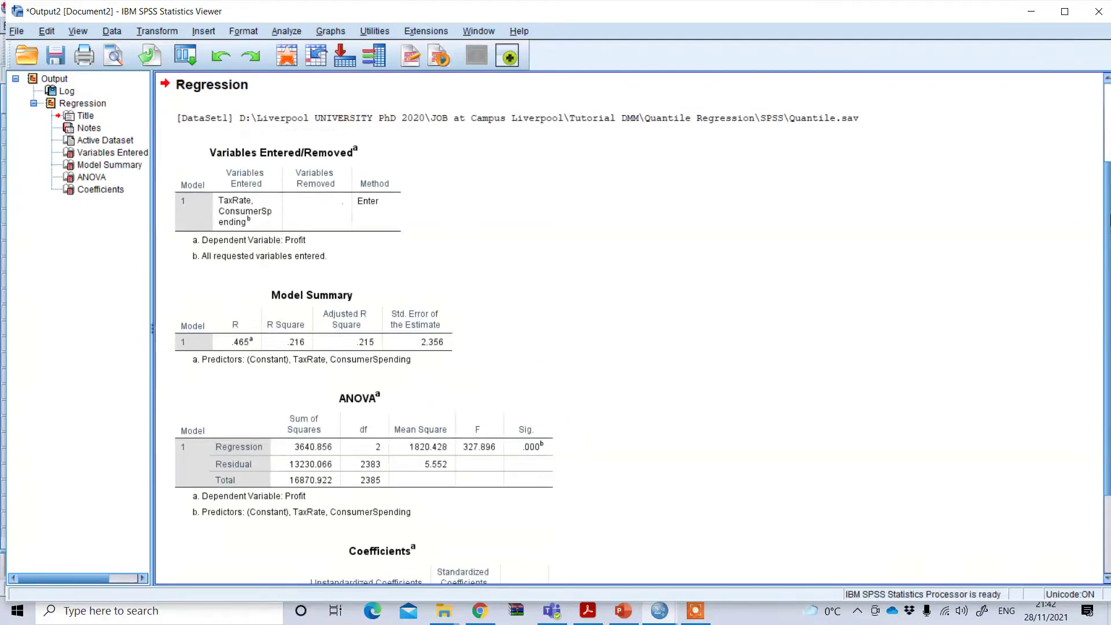
Review the linear regression output down to the Coefficients table and close the output window
scroll(631, 329, down, 3)
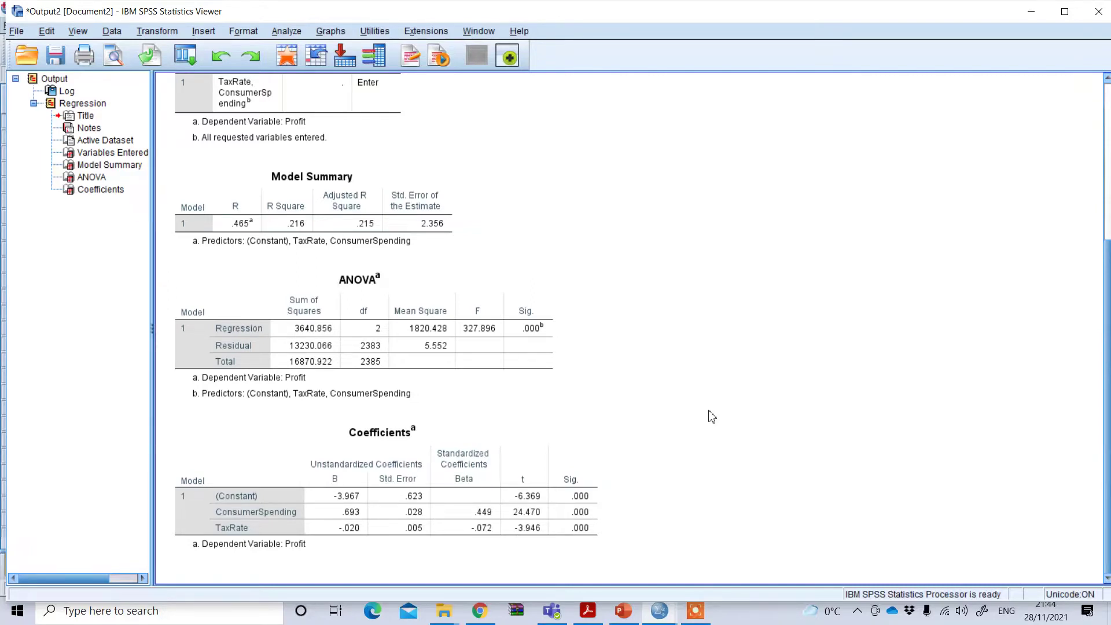
click(1099, 11)
click(560, 331)
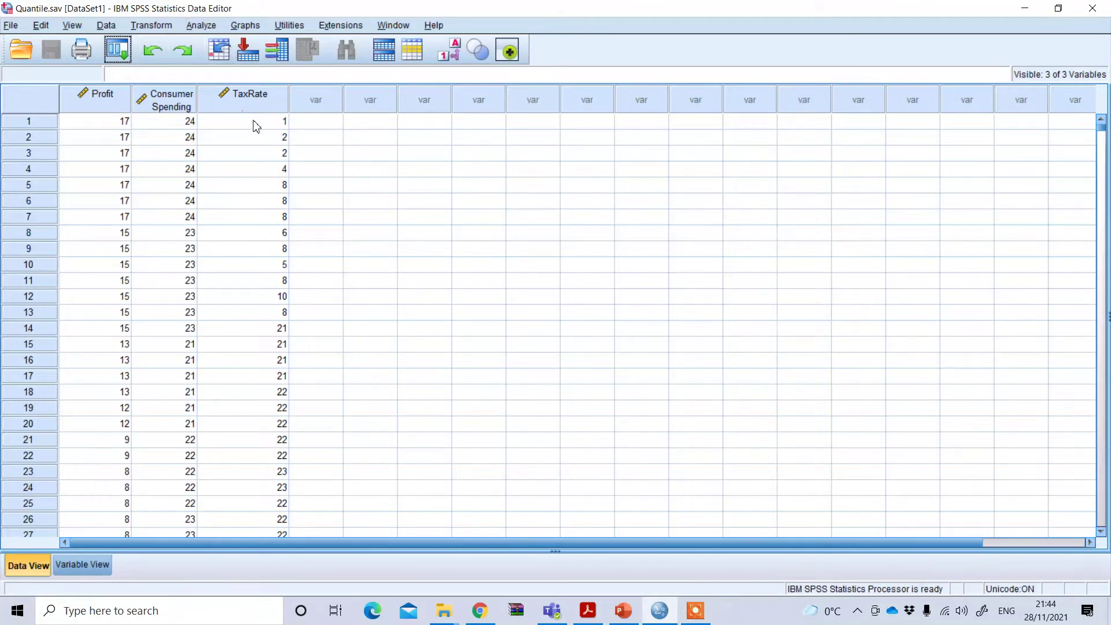
Set up a quantile regression with Profit as the target variable
click(201, 25)
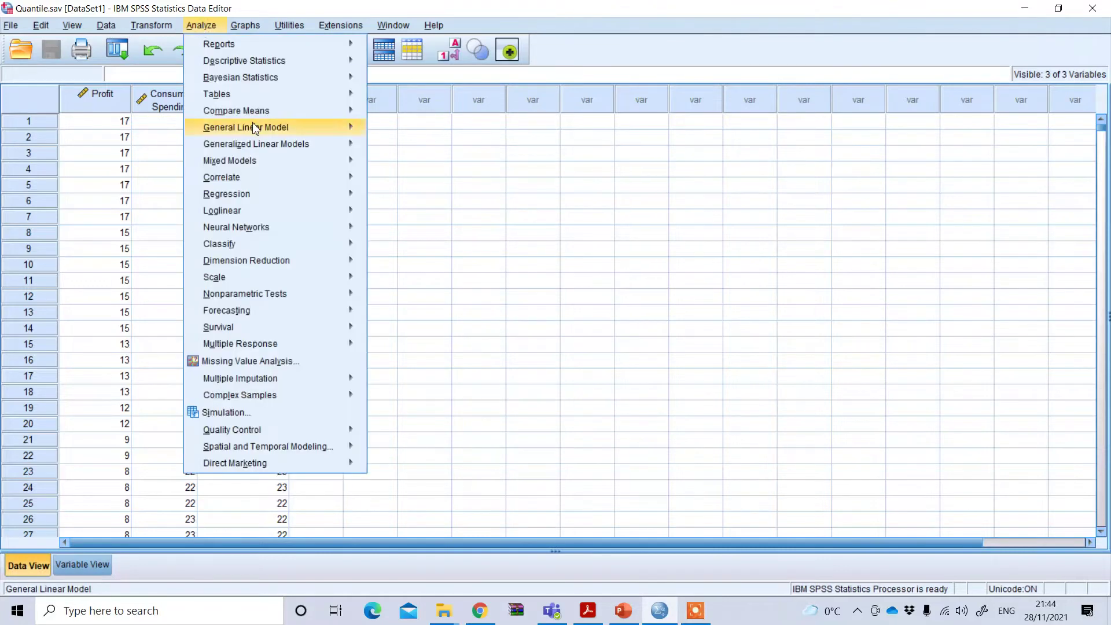
mouse_move(272, 201)
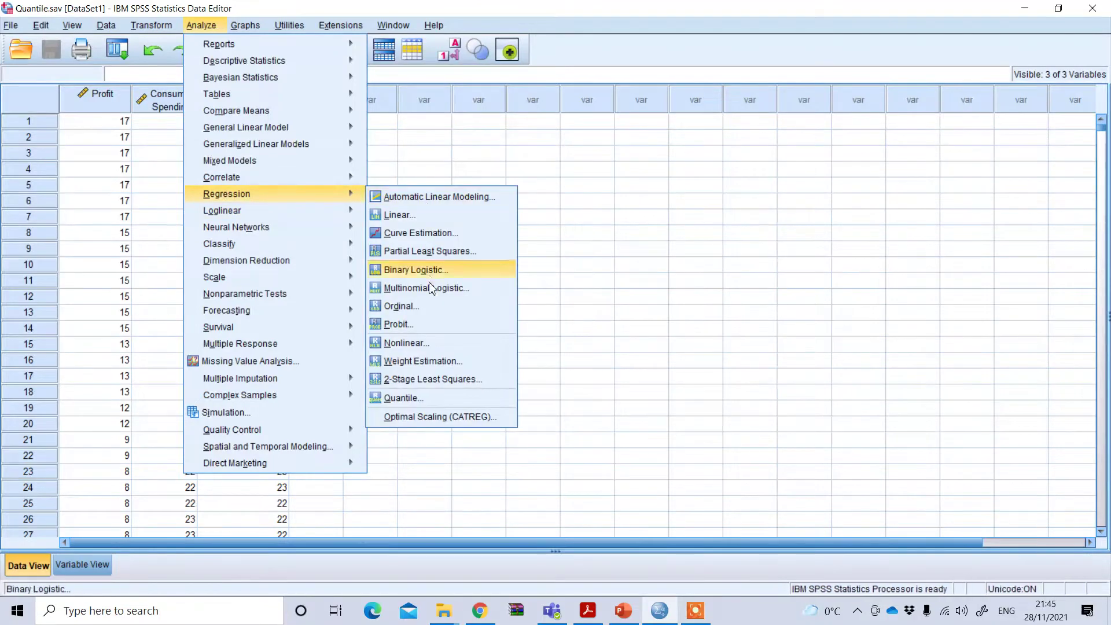
click(441, 403)
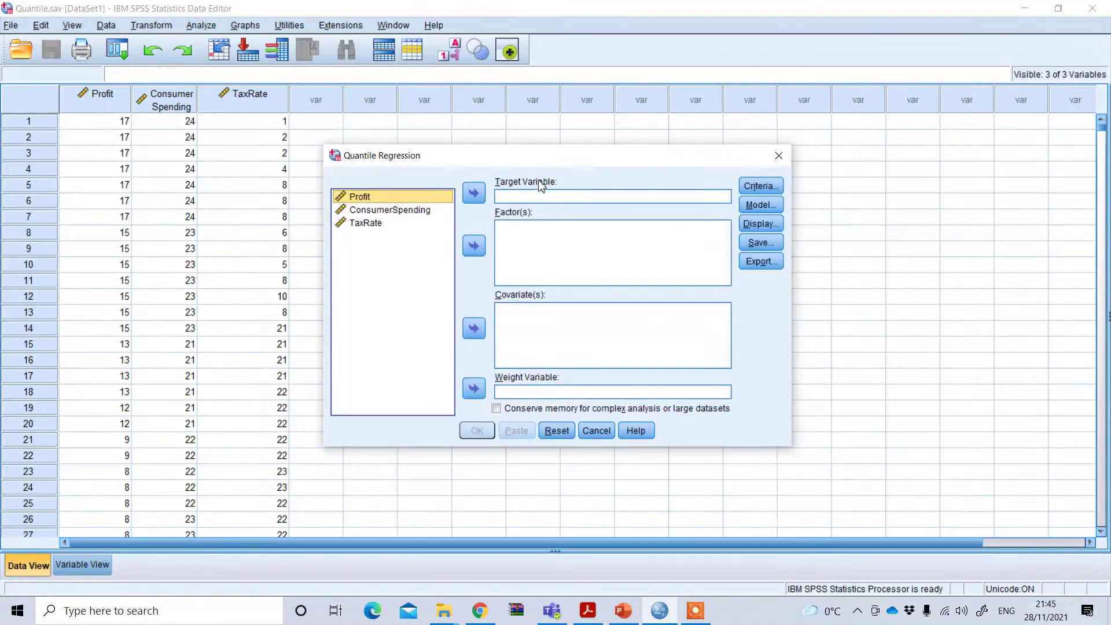
click(474, 195)
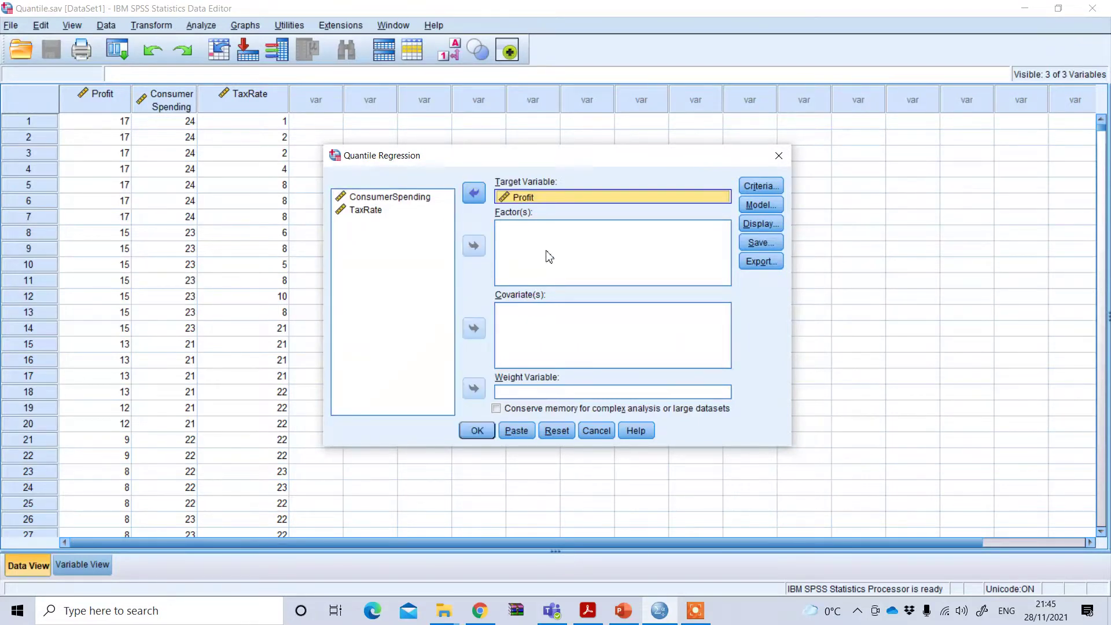
Add ConsumerSpending and TaxRate as covariates of the quantile regression
click(389, 199)
click(385, 198)
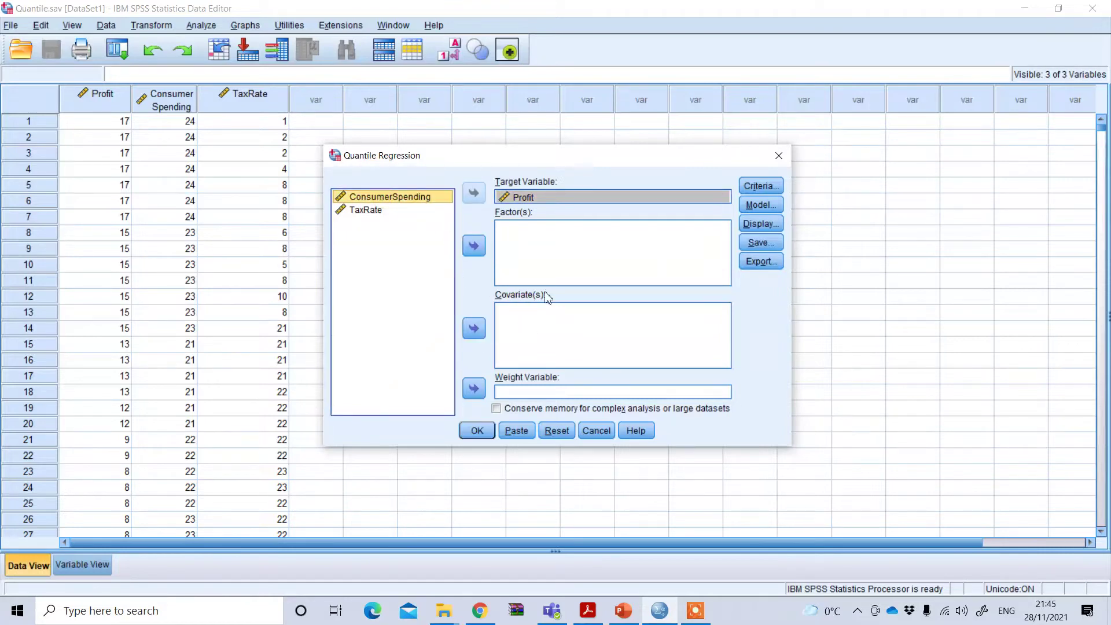
click(474, 328)
click(370, 204)
click(474, 328)
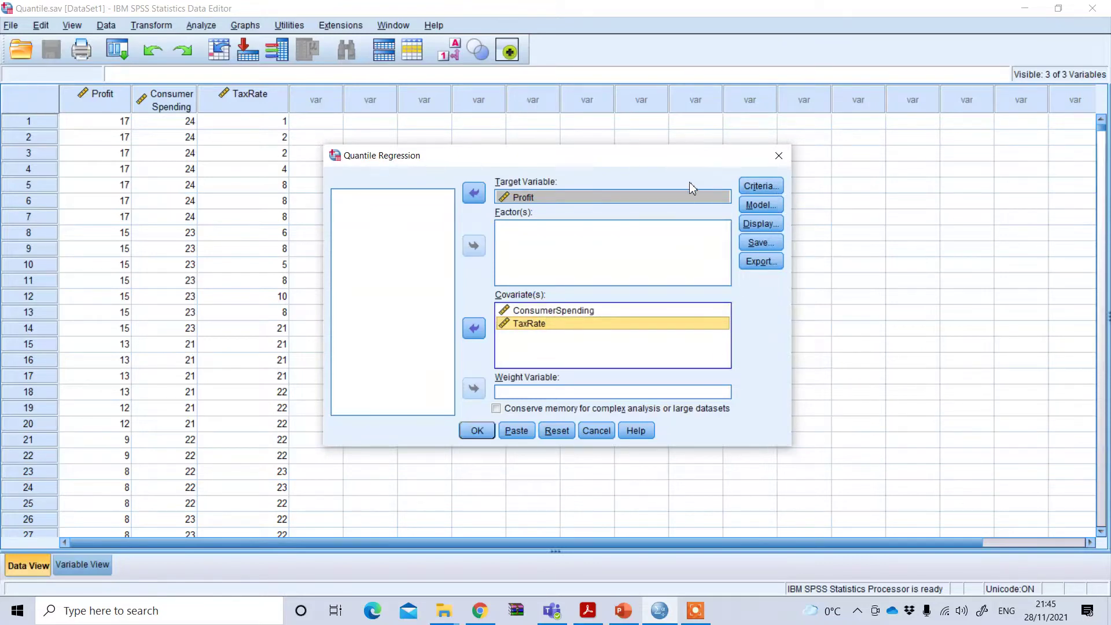
Add the quantile values 0.25 and 0.75 to the quantile regression criteria and accept them
click(778, 190)
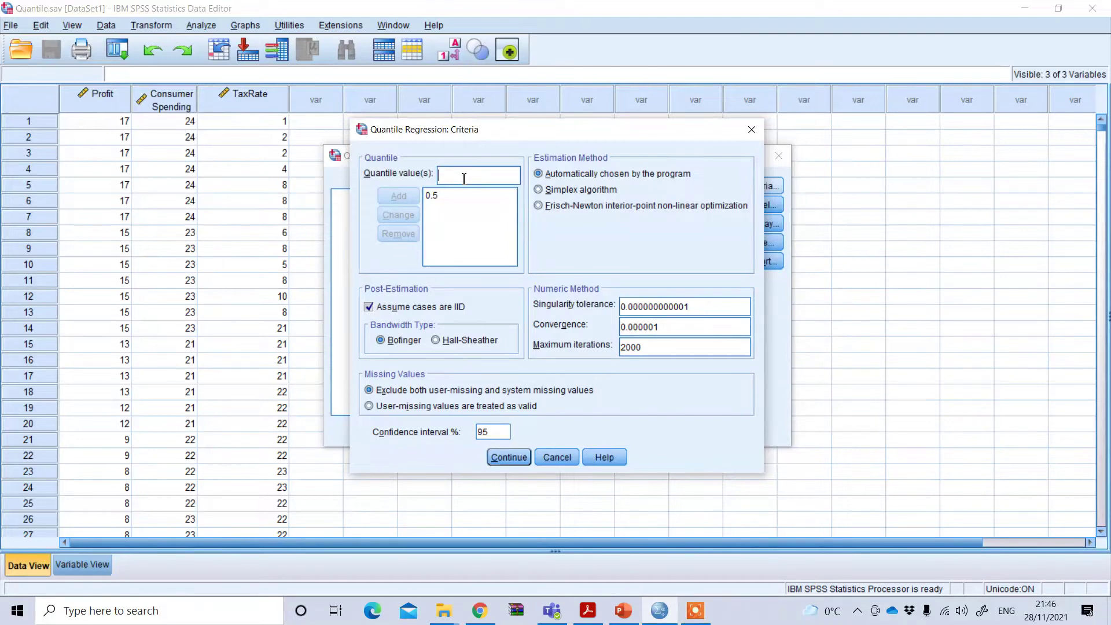
text(0.25)
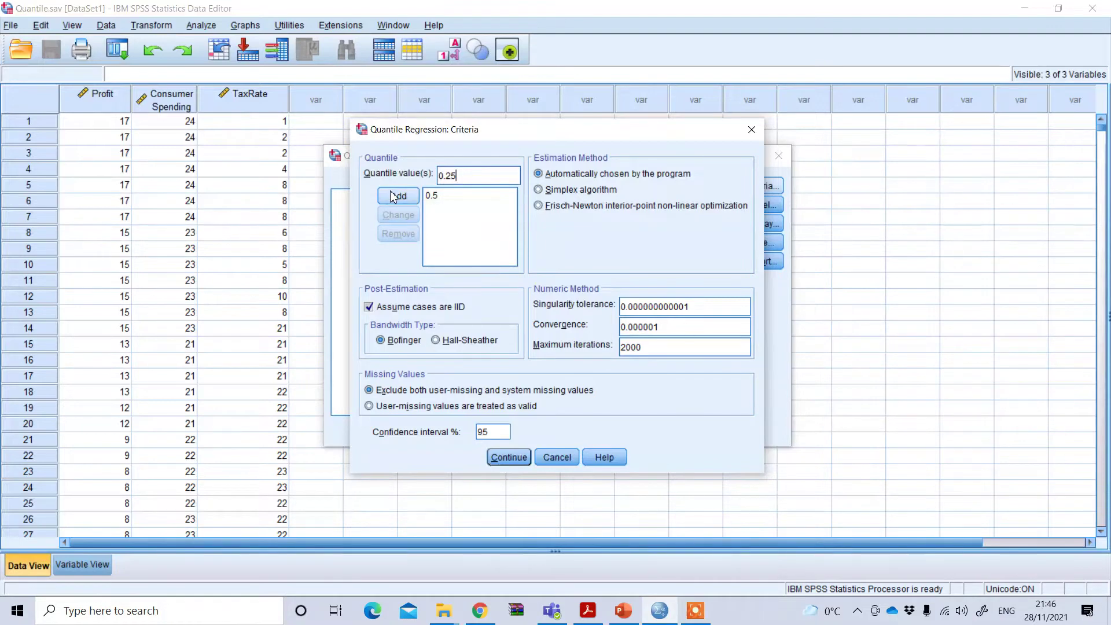
click(399, 195)
click(467, 172)
text(0)
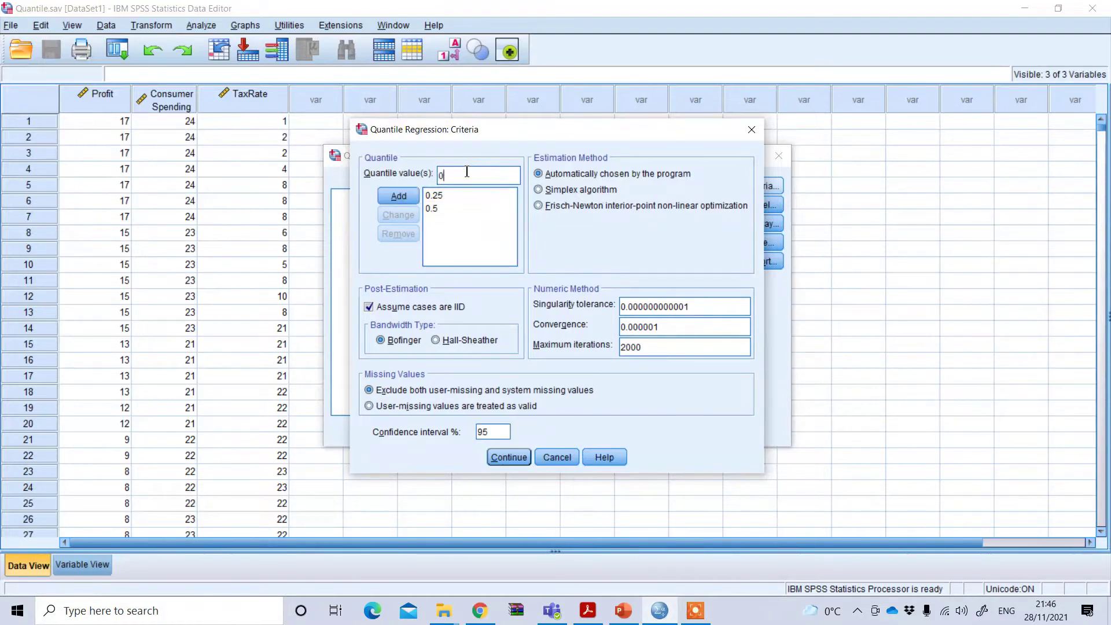
text(.75)
click(398, 196)
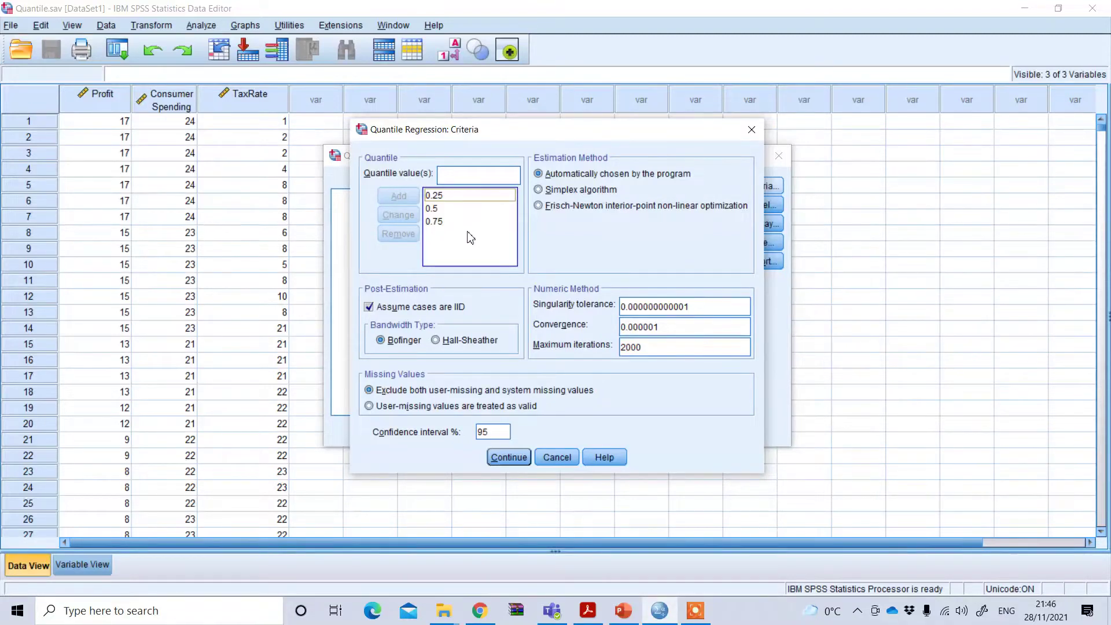
click(468, 197)
click(510, 461)
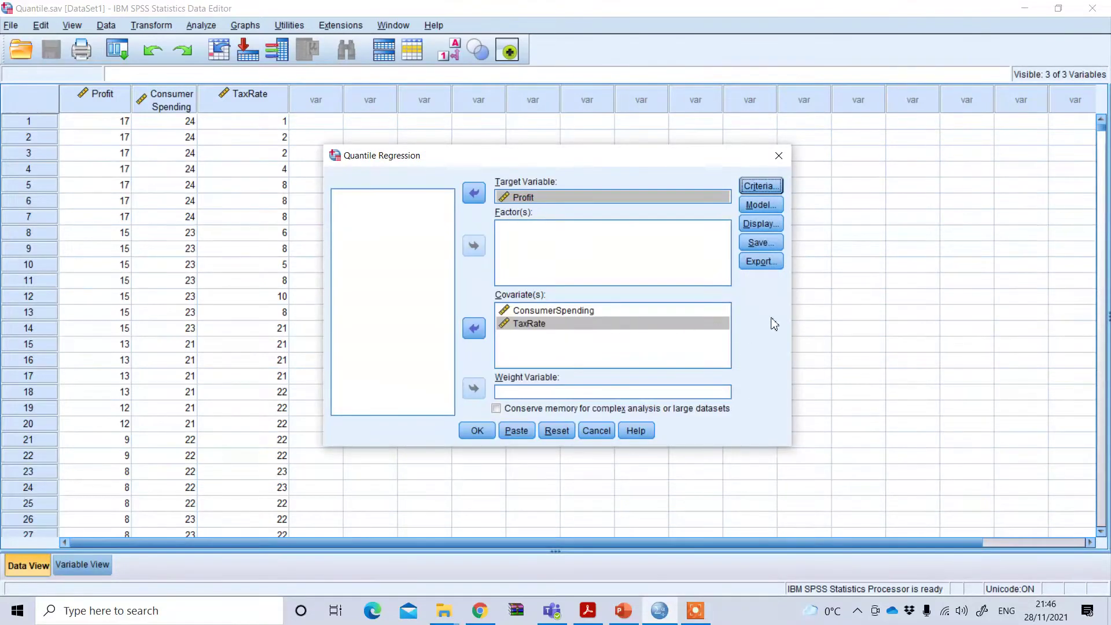
Set the parameter estimates plot to cover all effects in the model and run the quantile regression
click(767, 227)
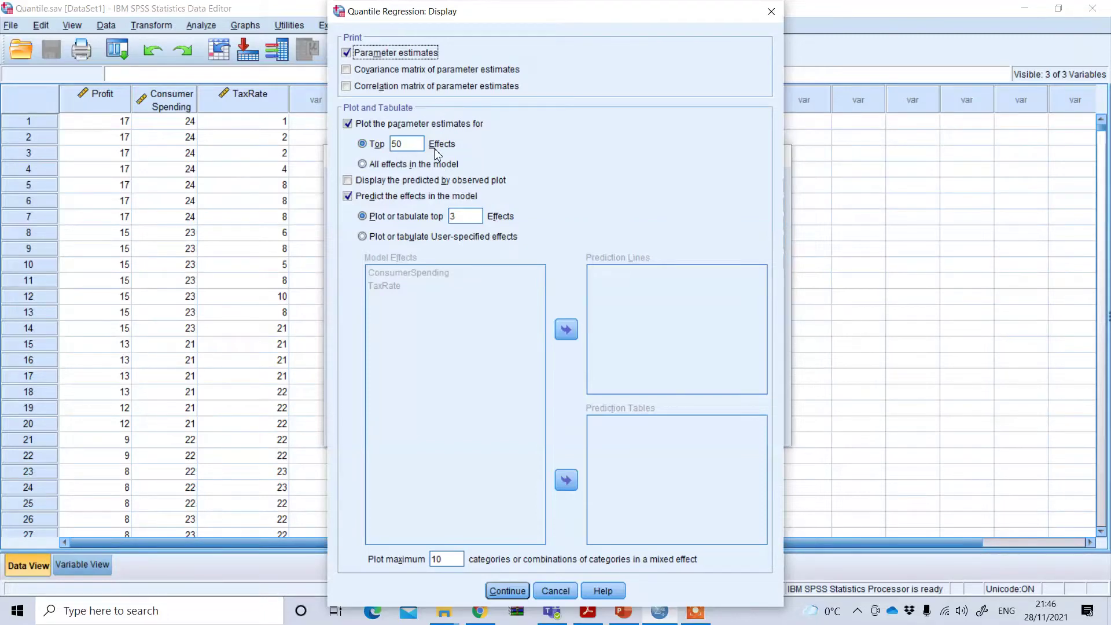
click(380, 167)
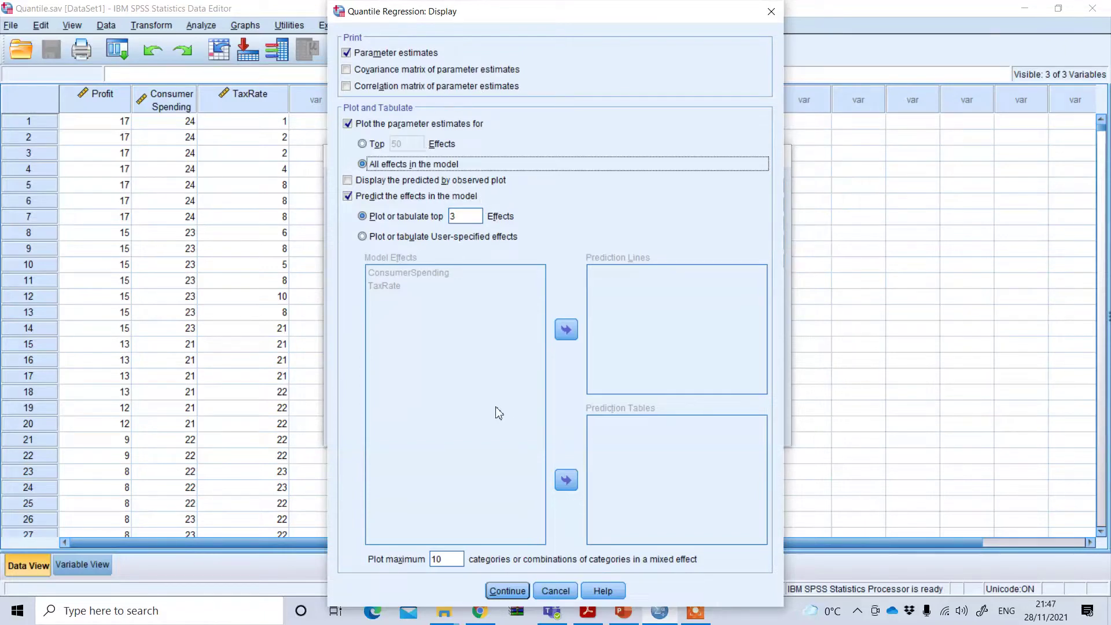
click(508, 590)
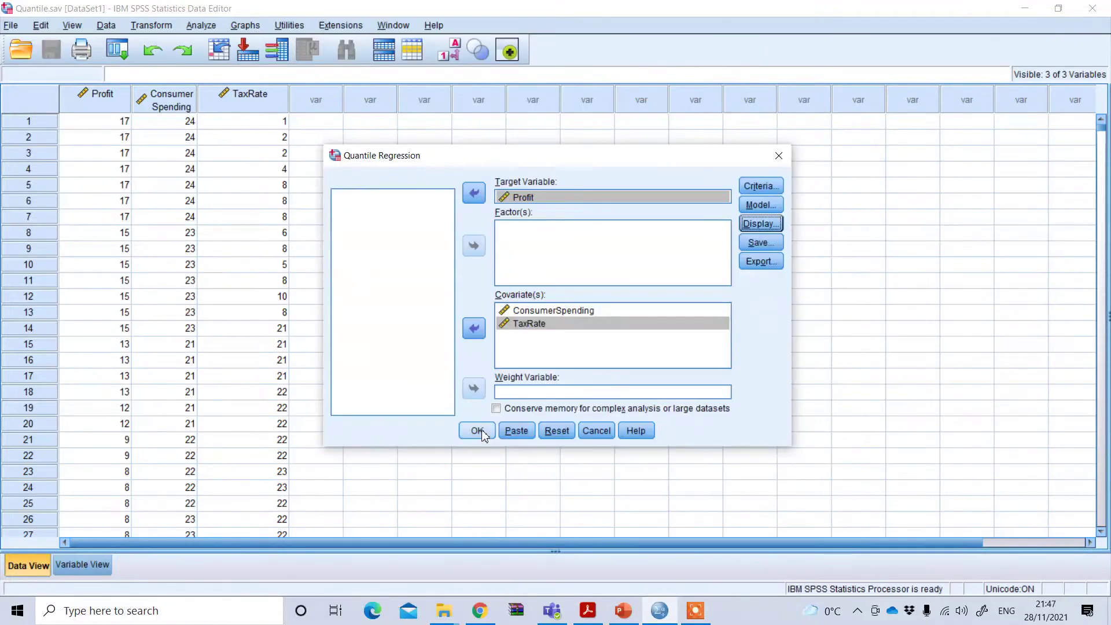
click(478, 431)
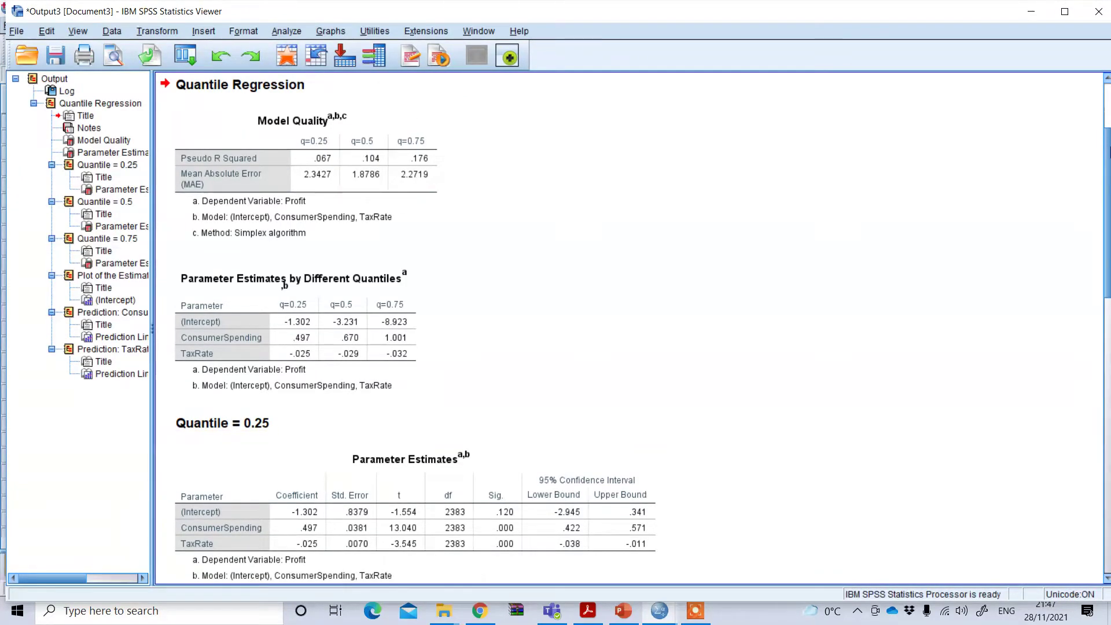
Skim the quantile regression output through to the prediction plots, then return to the Model Quality table
drag(1110, 119, 1110, 502)
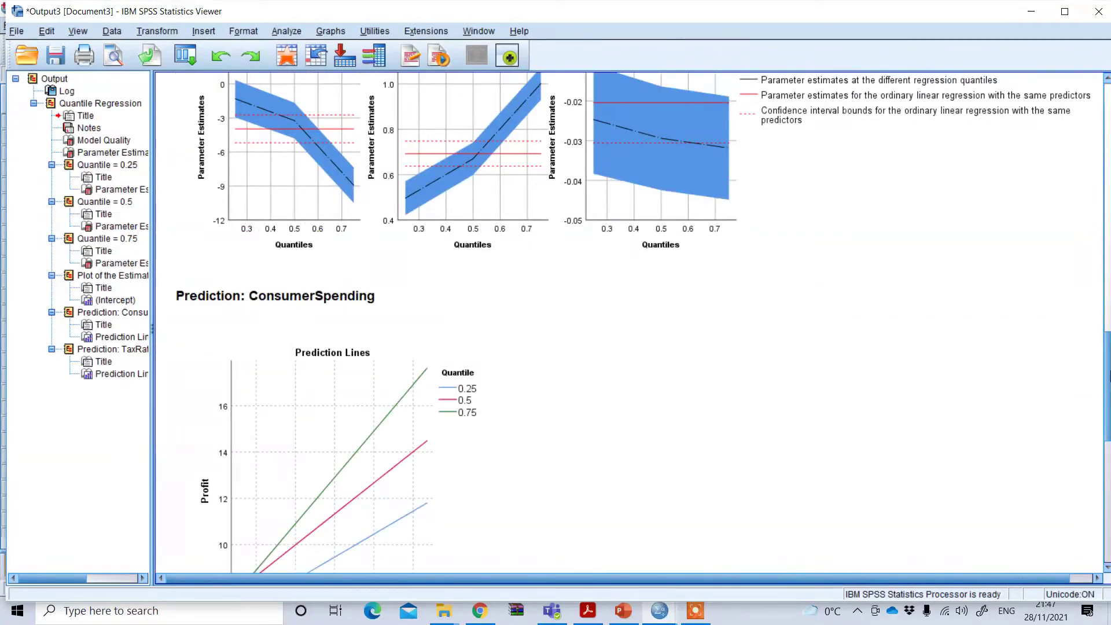
scroll(1106, 423, down, 5)
drag(1109, 545, 1109, 160)
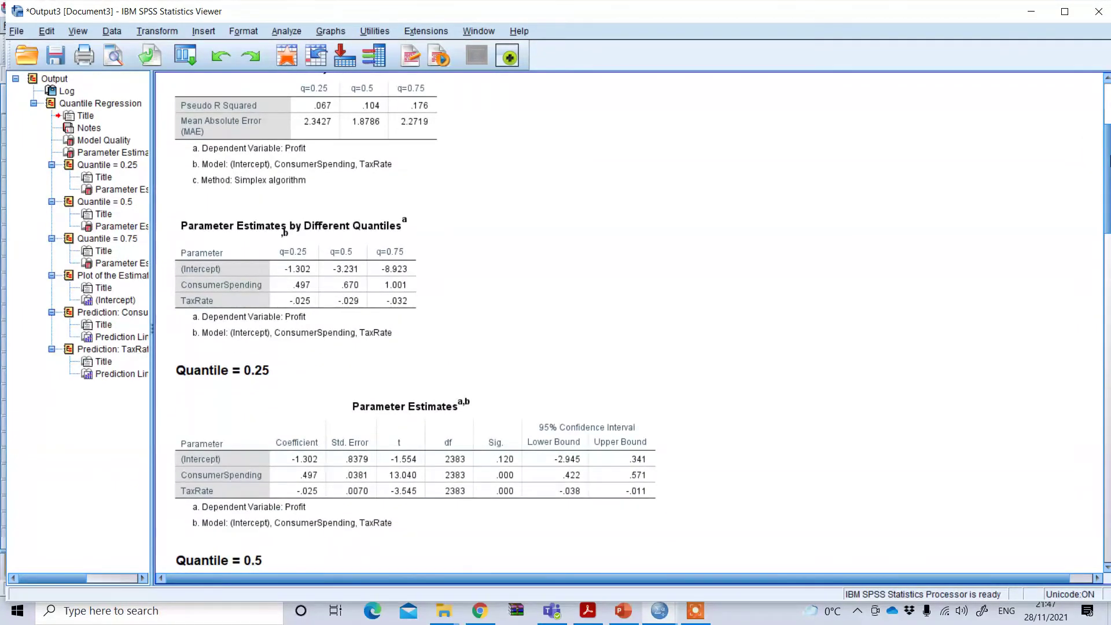
drag(1109, 160, 1110, 116)
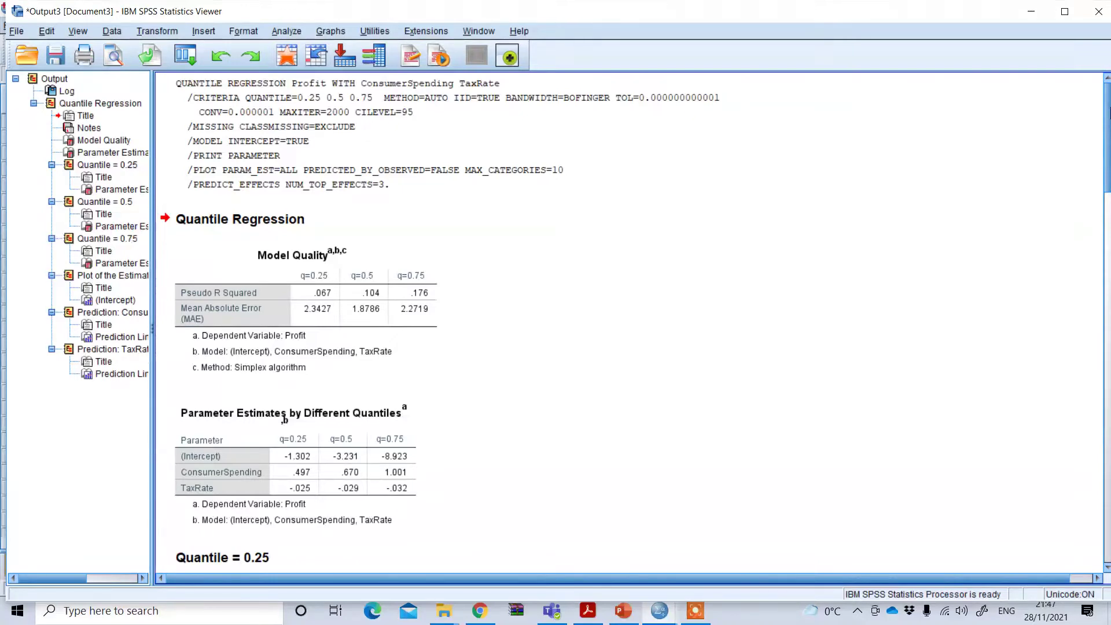
Examine the significance and coefficients in the Parameter Estimates tables for quantiles 0.25, 0.5 and 0.75
drag(1109, 113, 1109, 168)
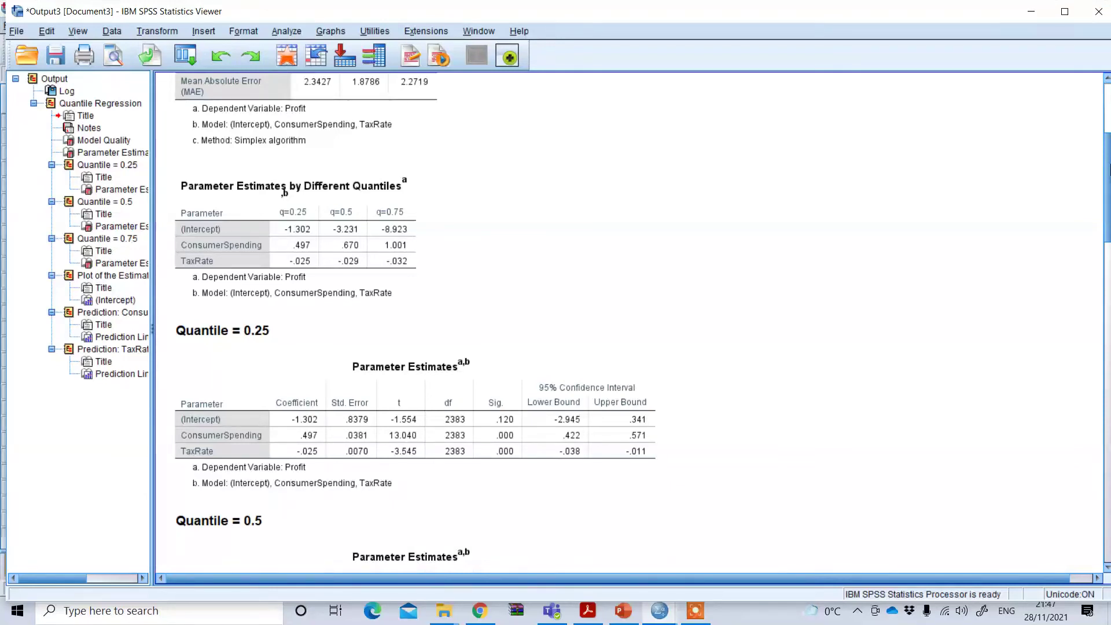
drag(1109, 168, 1109, 208)
click(539, 230)
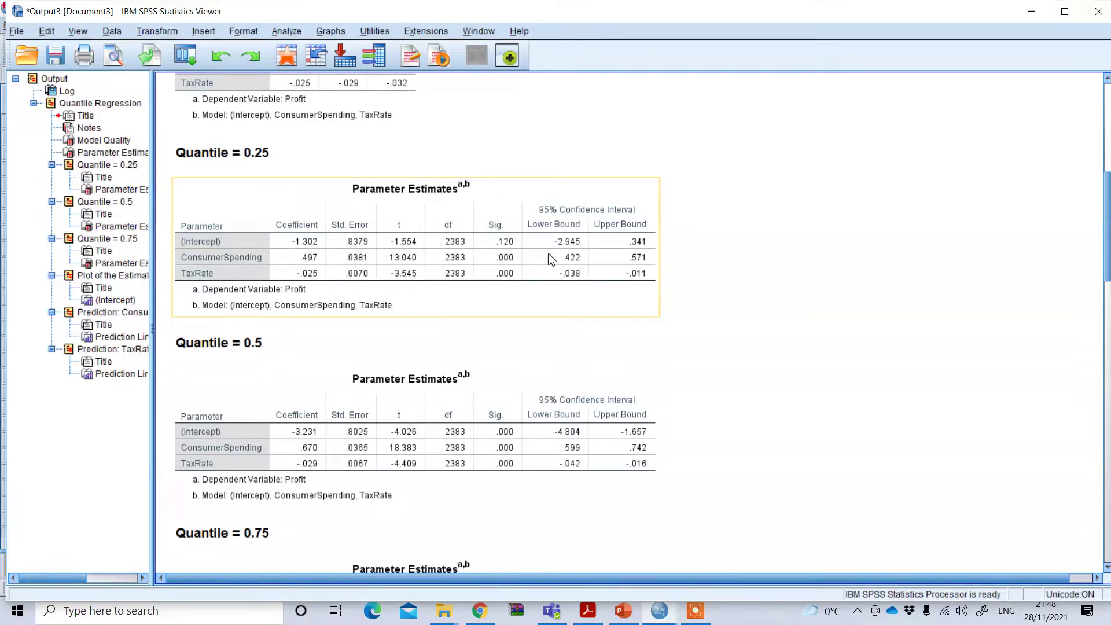
click(481, 392)
click(268, 357)
click(479, 454)
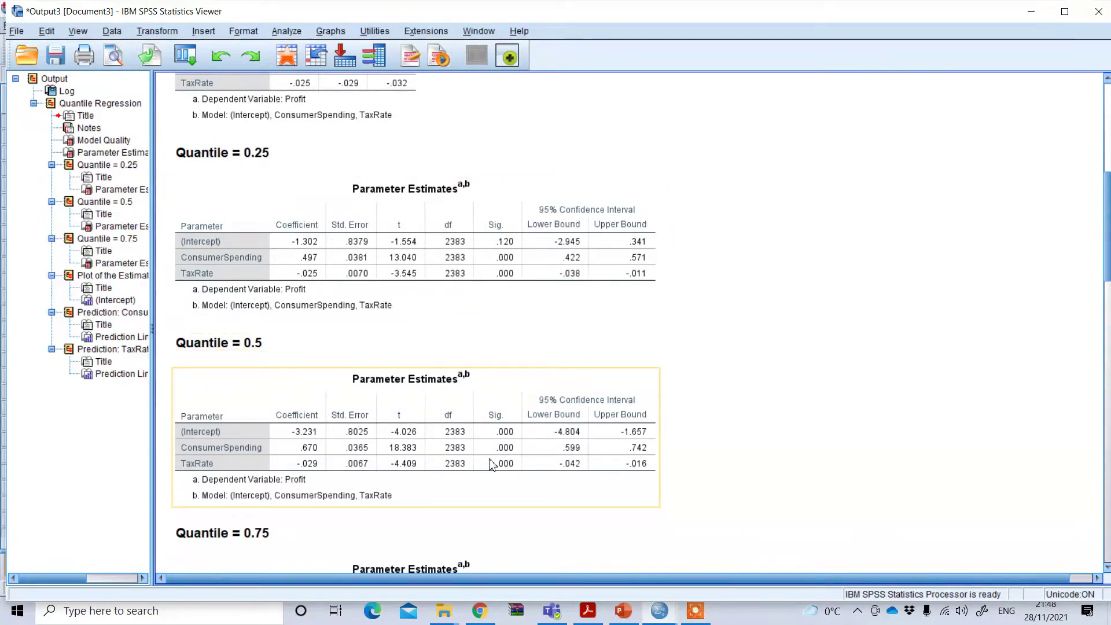
scroll(1107, 298, down, 5)
click(563, 320)
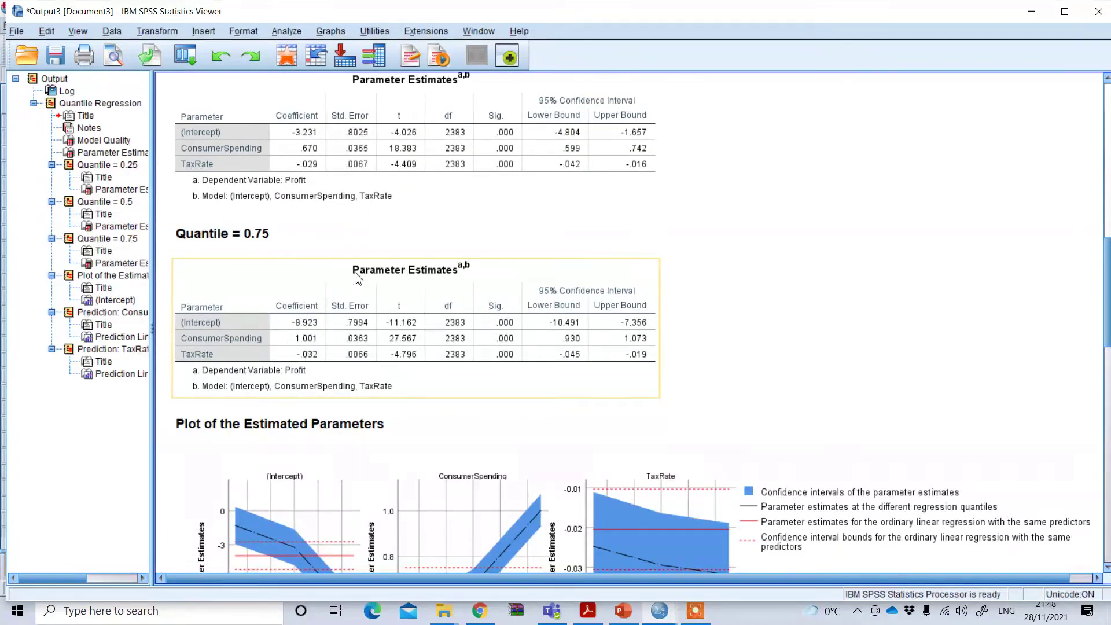
scroll(1099, 328, up, 3)
scroll(479, 208, up, 1)
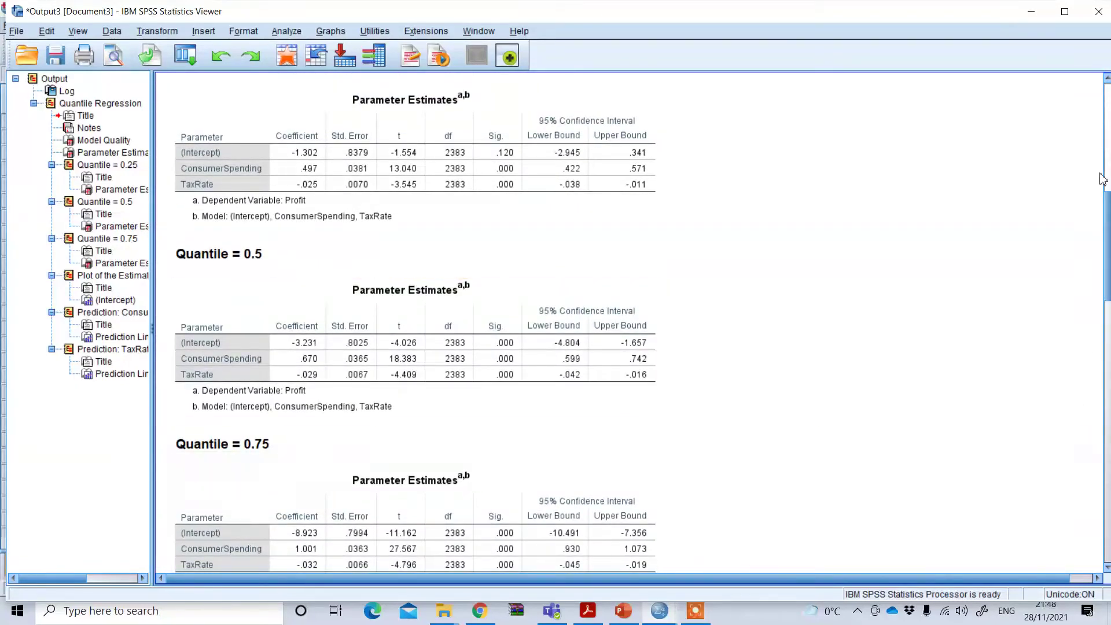
Compare the ConsumerSpending and TaxRate coefficients across the quantiles in the Parameter Estimates by Different Quantiles table
scroll(1089, 263, up, 2)
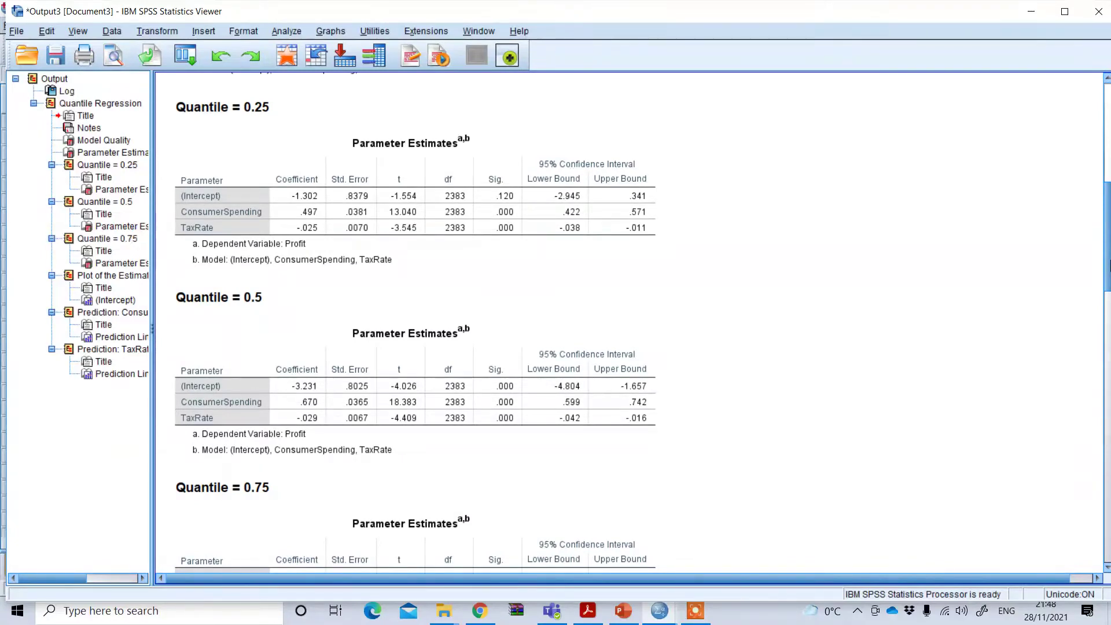
drag(1109, 265, 1109, 171)
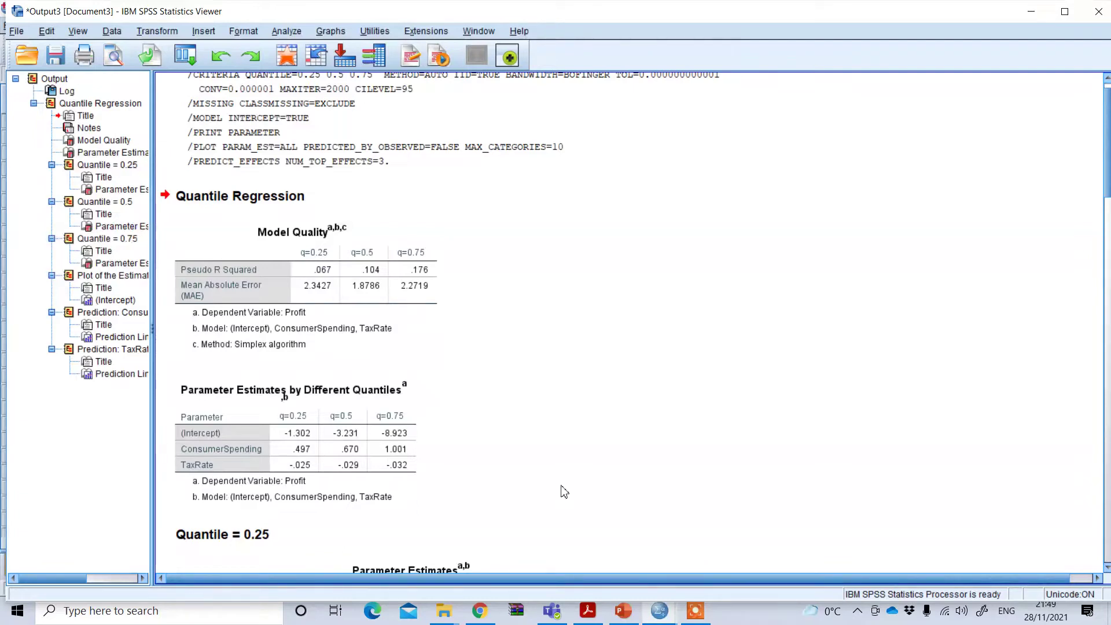
click(393, 490)
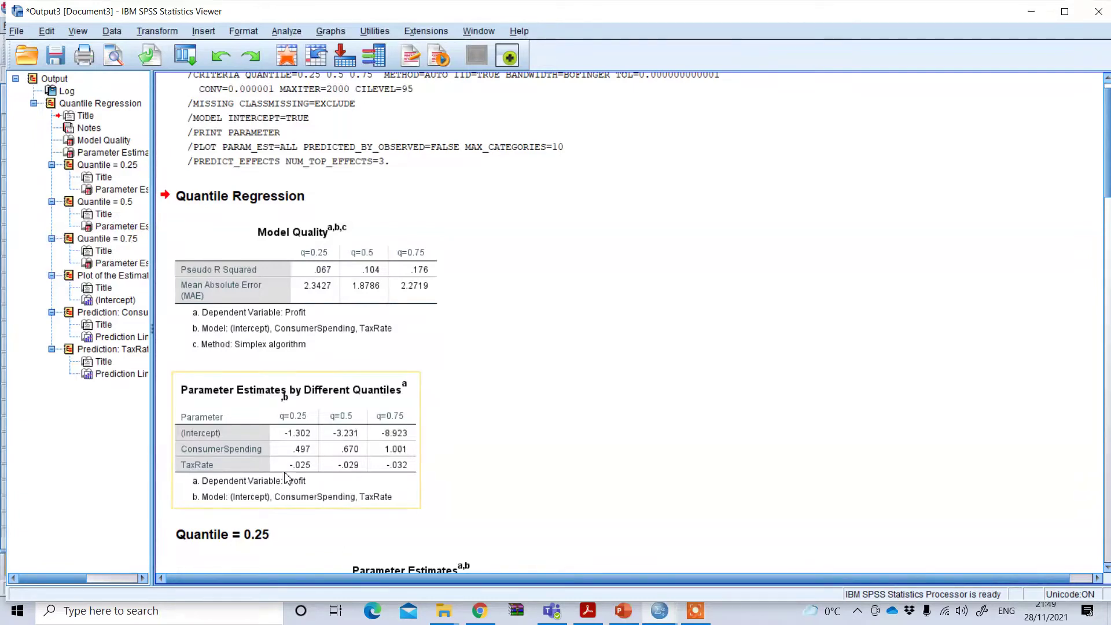
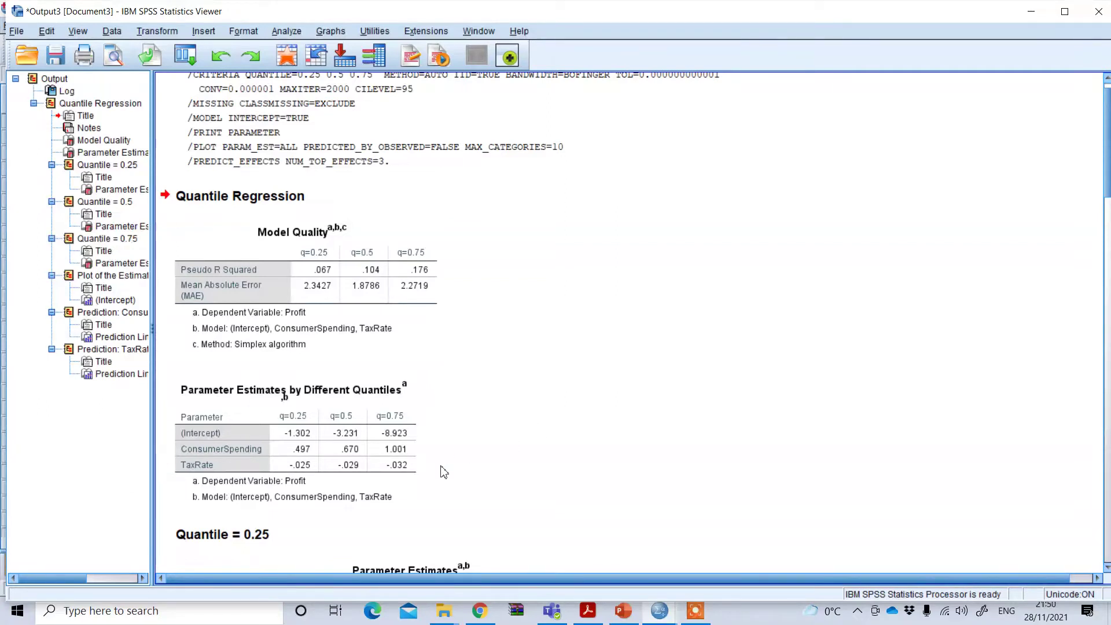
click(342, 472)
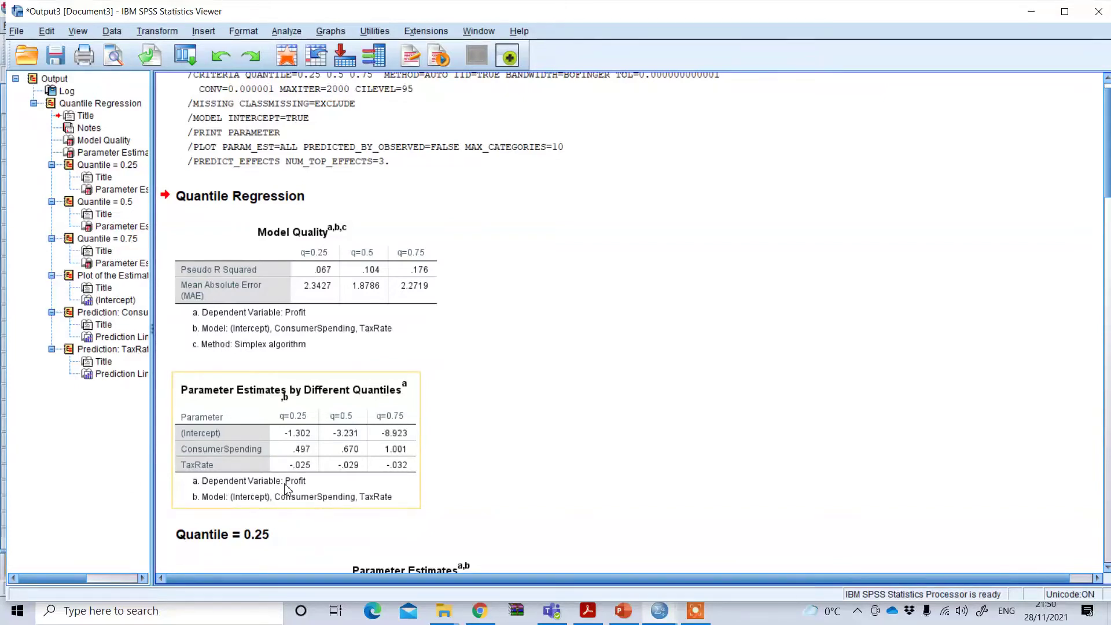
click(458, 490)
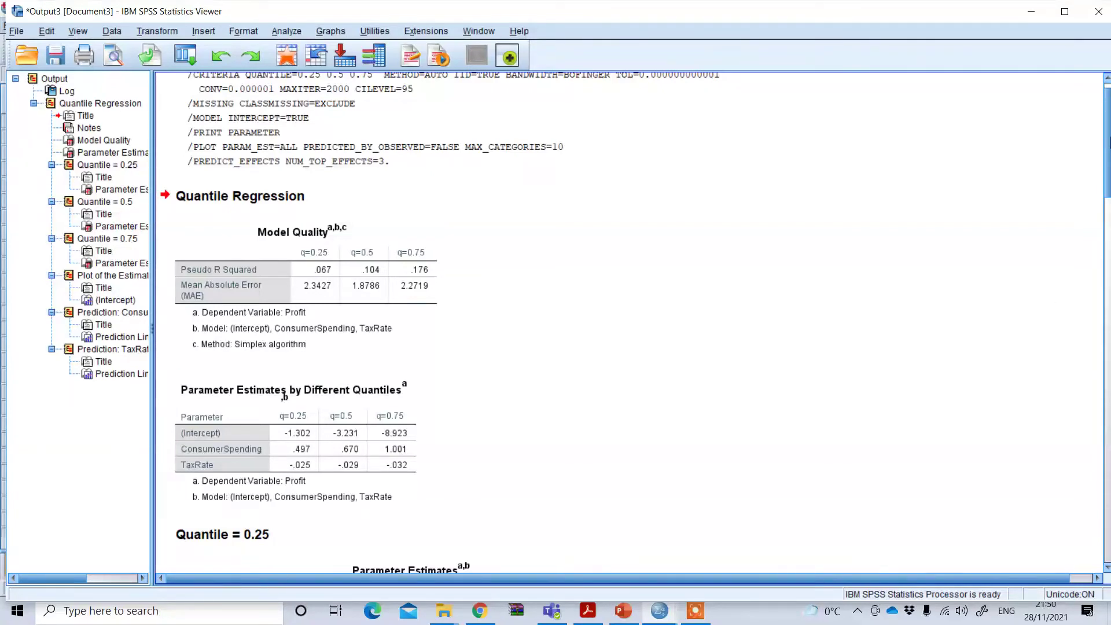
drag(1109, 142, 1109, 178)
click(301, 339)
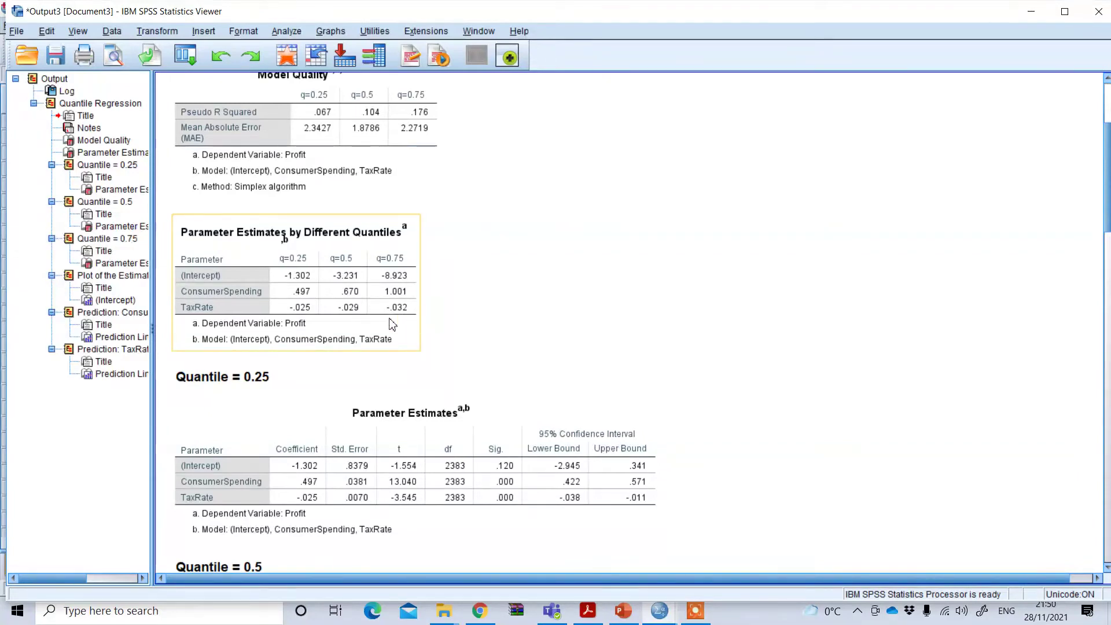
click(431, 324)
click(409, 315)
click(422, 315)
click(401, 307)
click(489, 377)
click(532, 347)
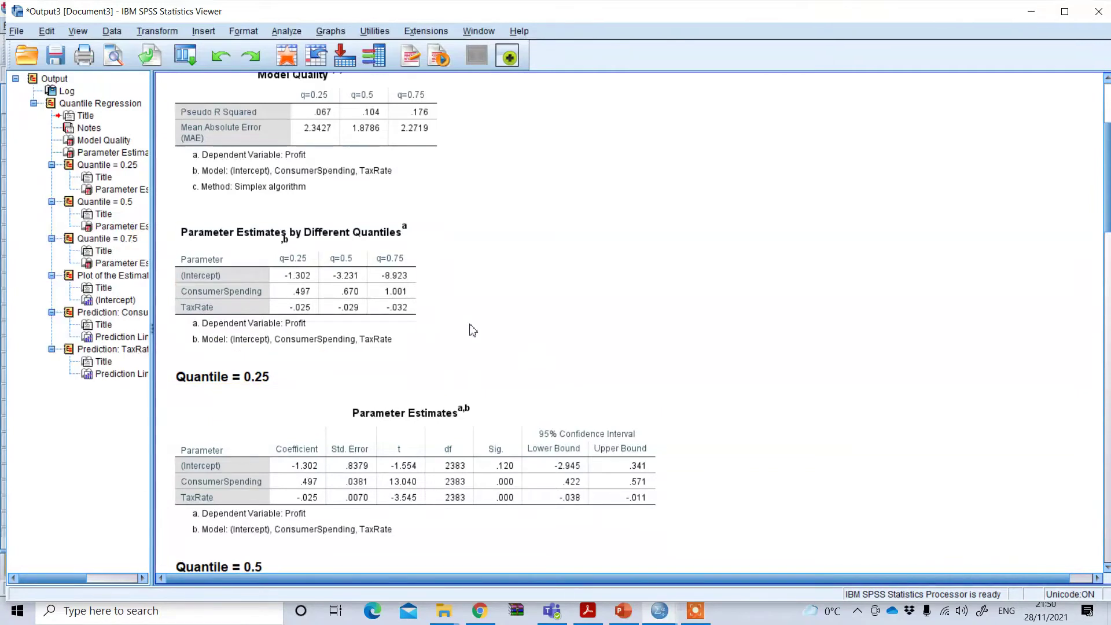
click(387, 300)
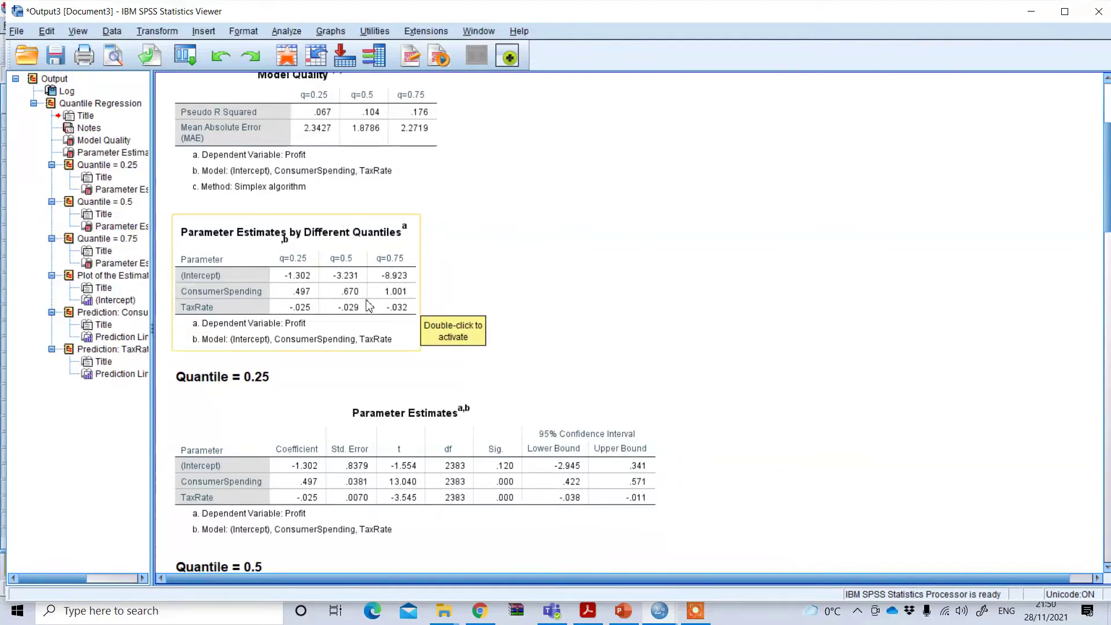
click(1016, 244)
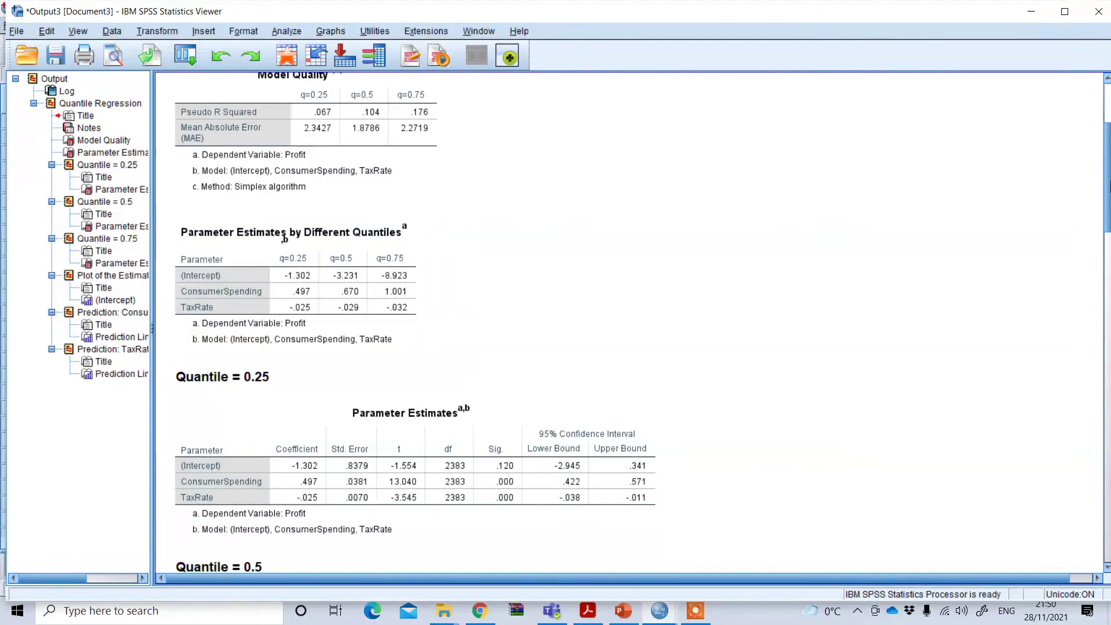
Examine the Plot of the Estimated Parameters, comparing the quantile estimates and confidence intervals with the ordinary linear regression lines
scroll(1108, 212, down, 5)
drag(1109, 261, 1110, 345)
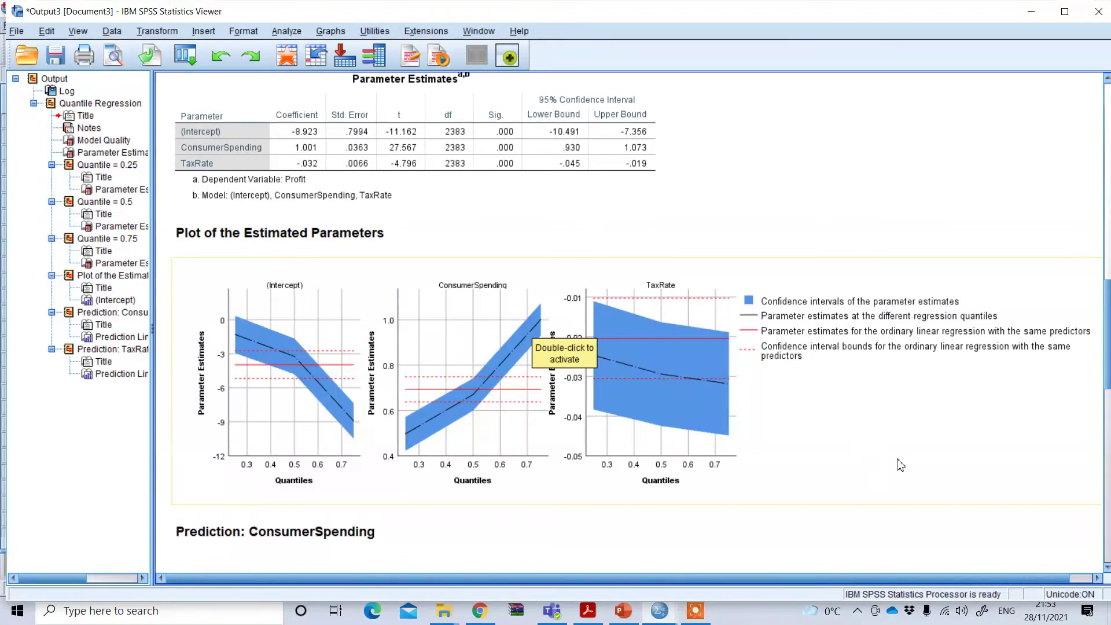
click(693, 400)
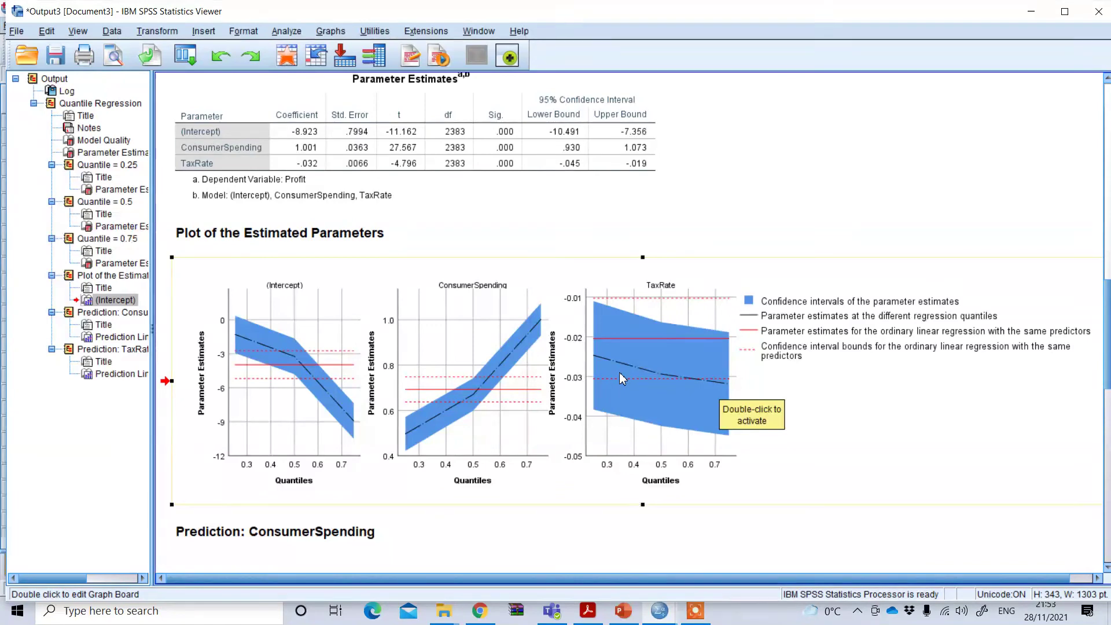
Compare the quantile prediction lines of Profit for ConsumerSpending and TaxRate, and return to the Parameter Estimates by Different Quantiles table
scroll(632, 325, down, 3)
scroll(632, 324, down, 3)
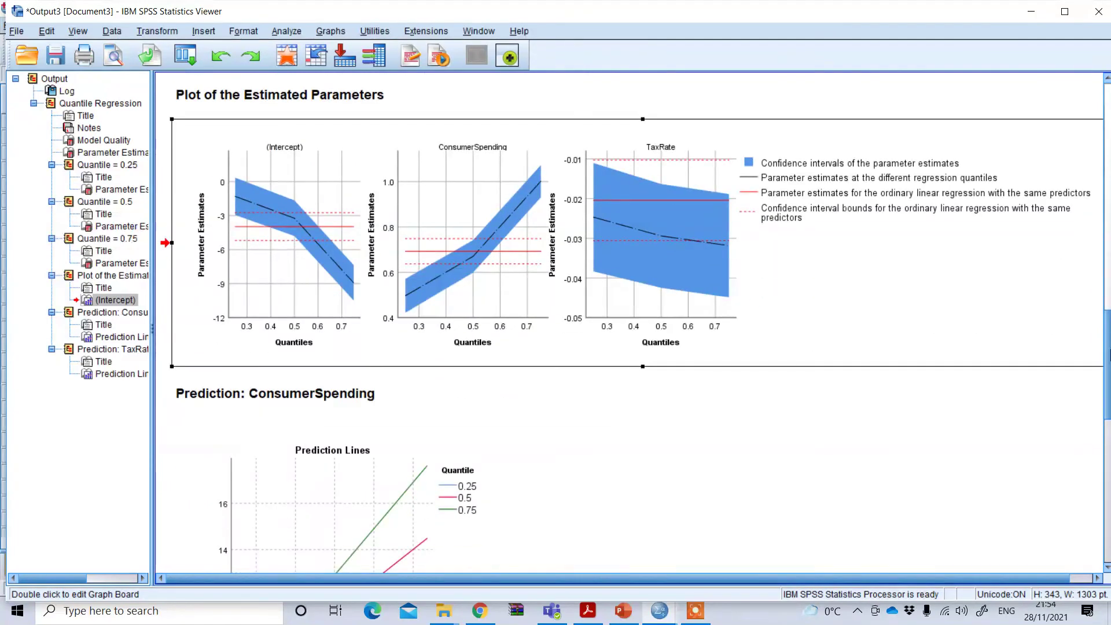
scroll(632, 324, down, 10)
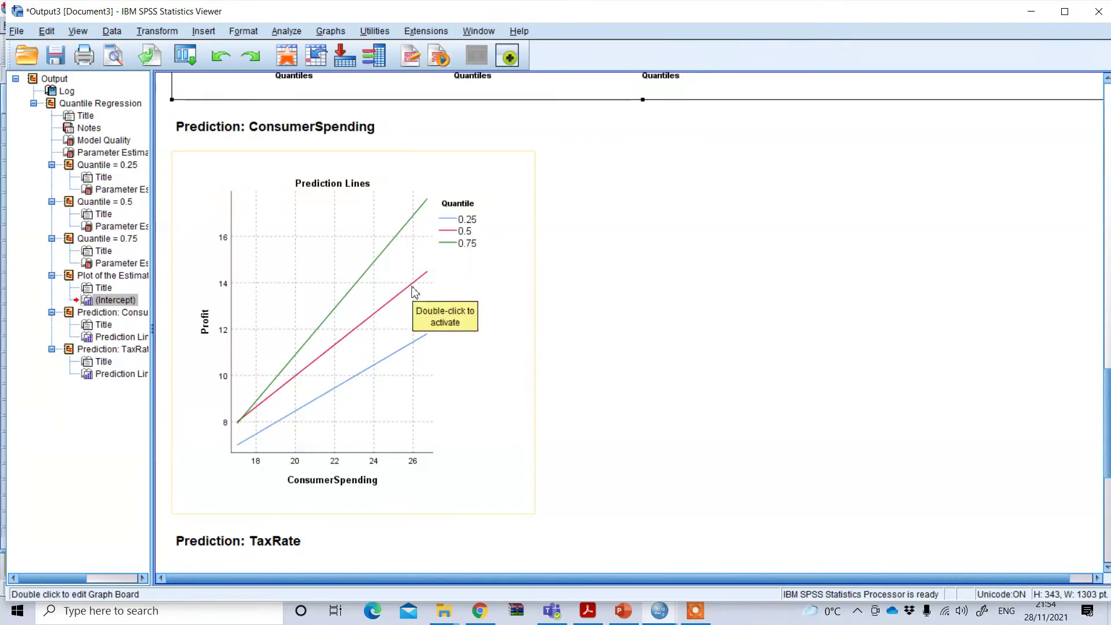
scroll(1108, 466, down, 5)
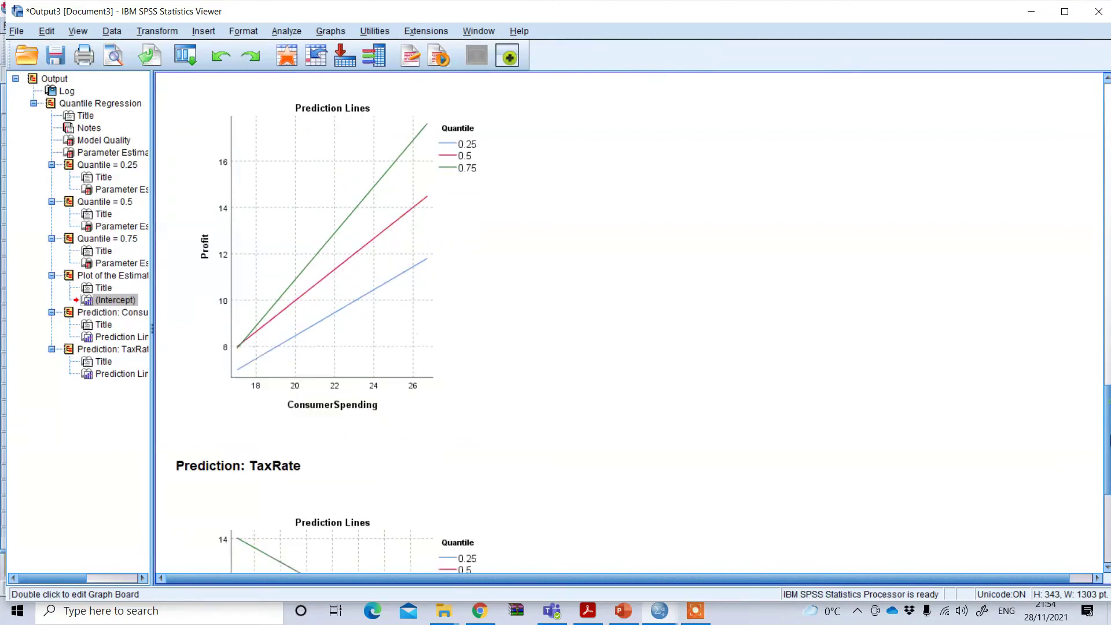
scroll(1109, 466, down, 2)
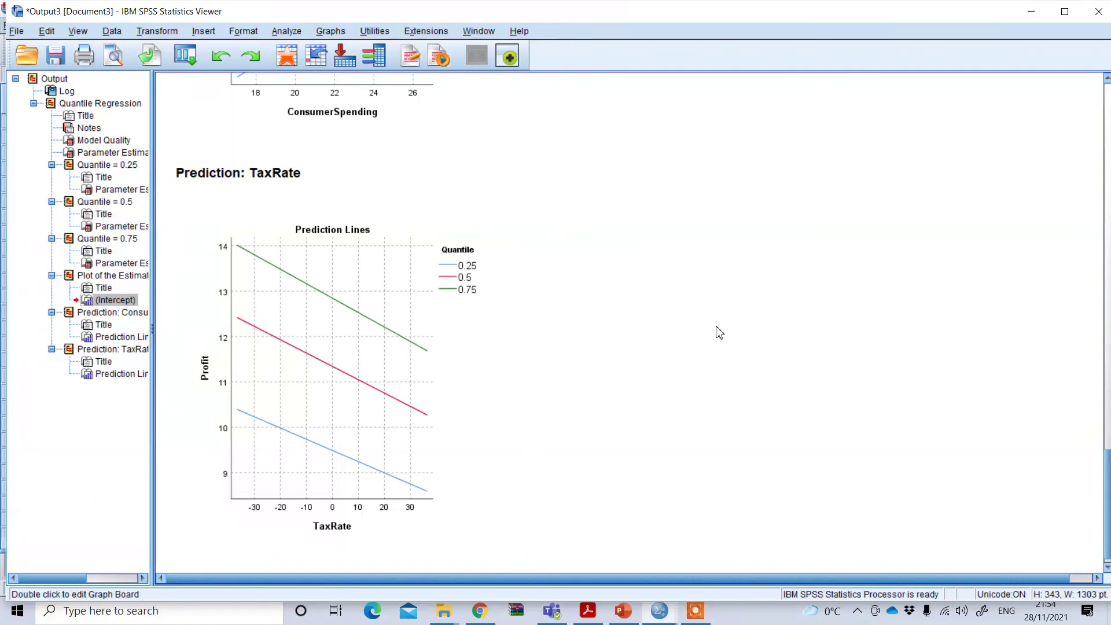
scroll(870, 377, down, 1)
scroll(1109, 431, up, 3)
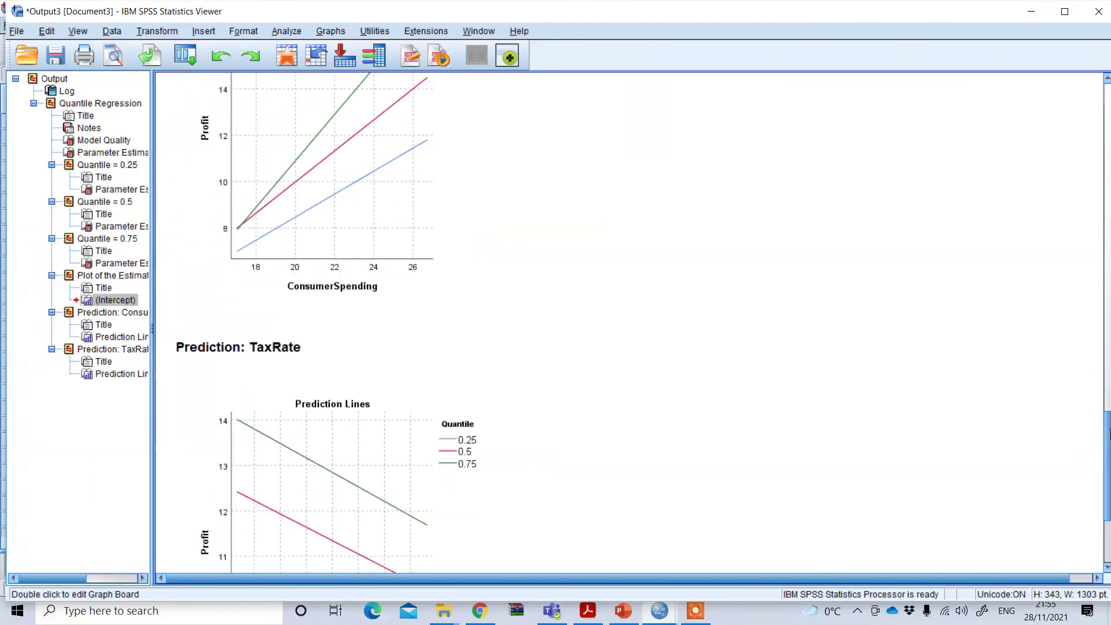
scroll(1109, 431, up, 2)
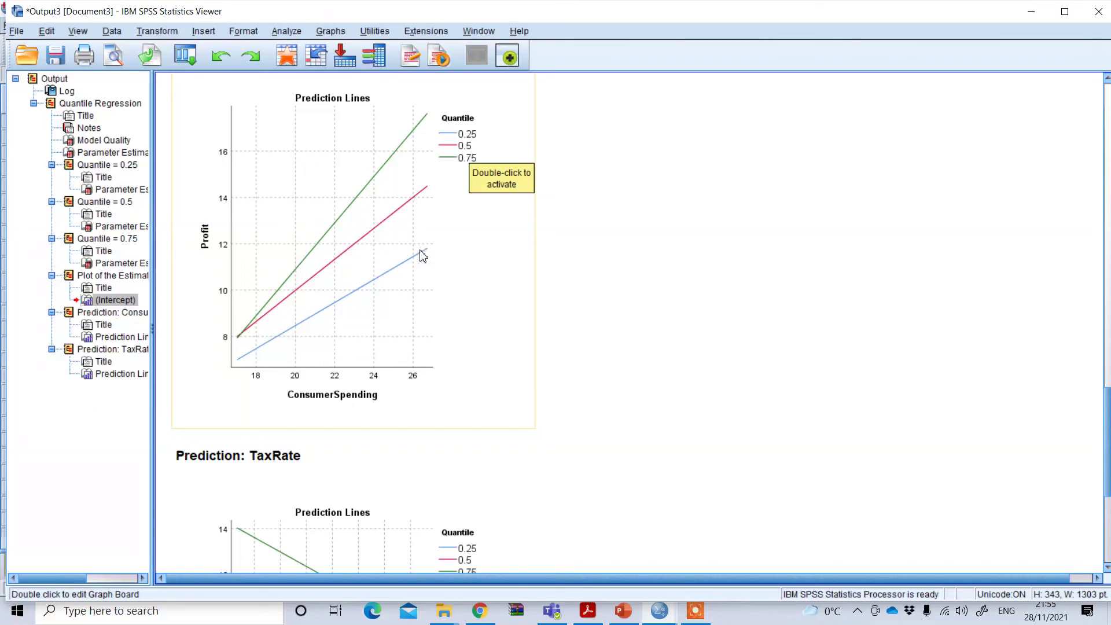
drag(1109, 405, 1110, 493)
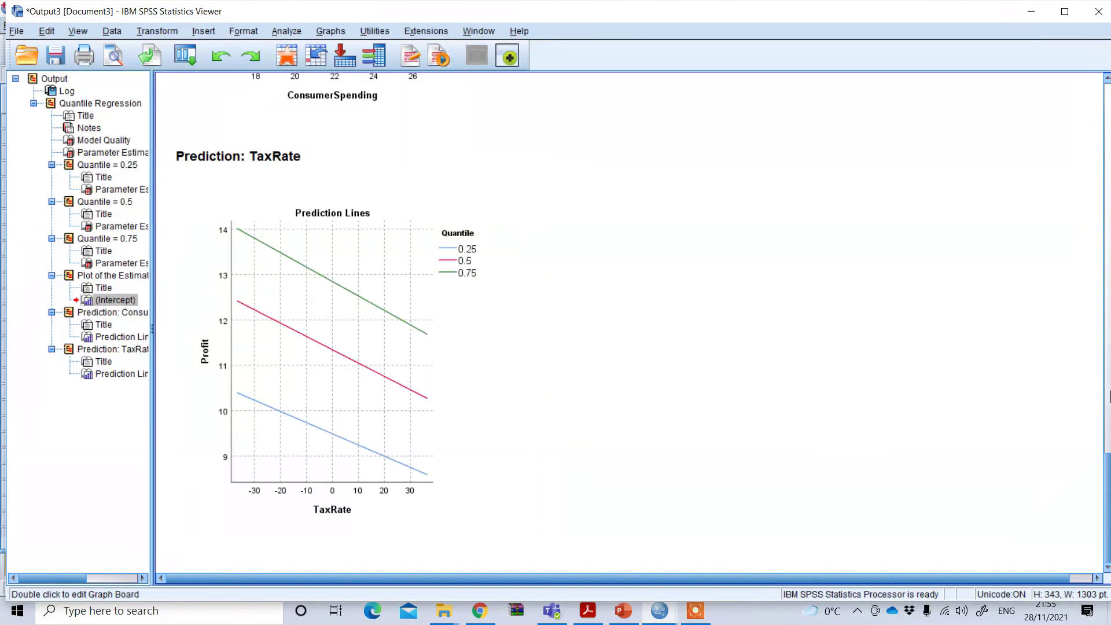
drag(1108, 486, 1109, 99)
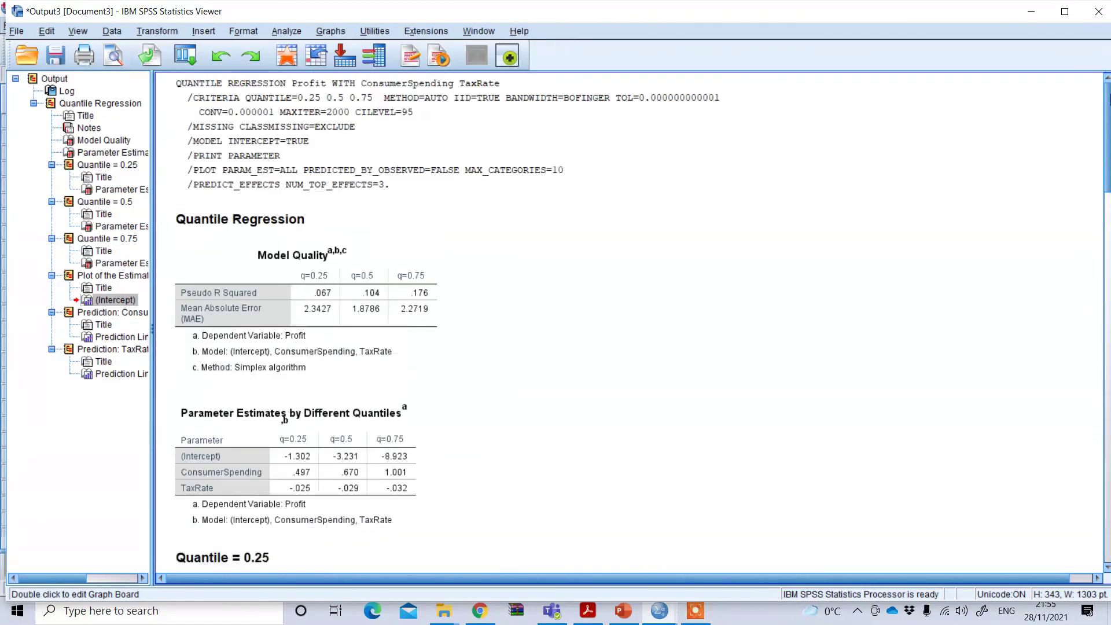
drag(1109, 154, 1109, 183)
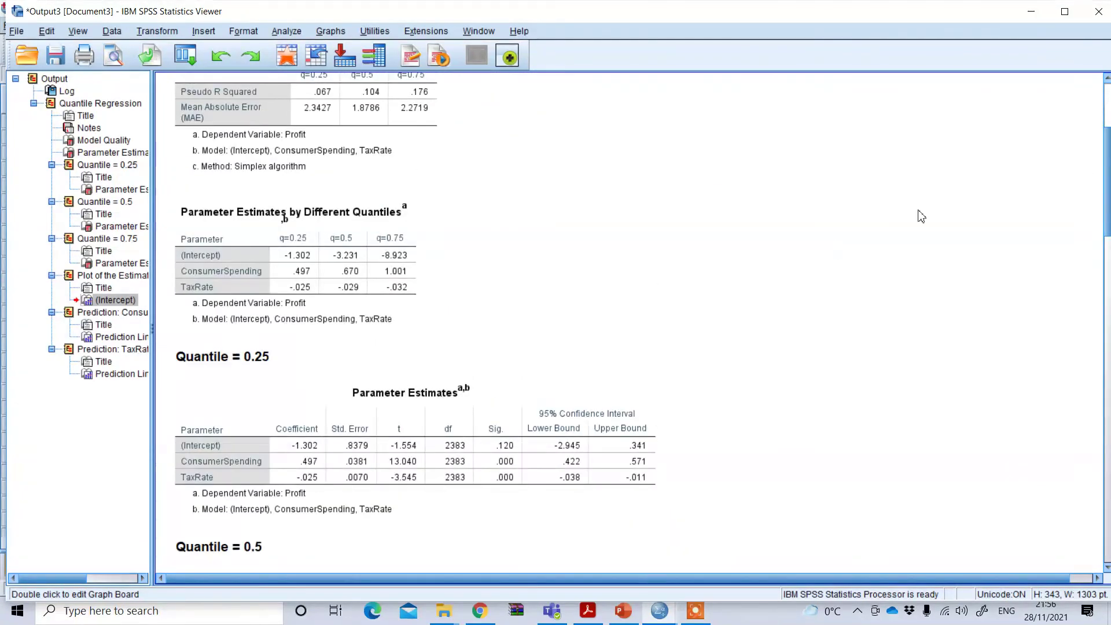